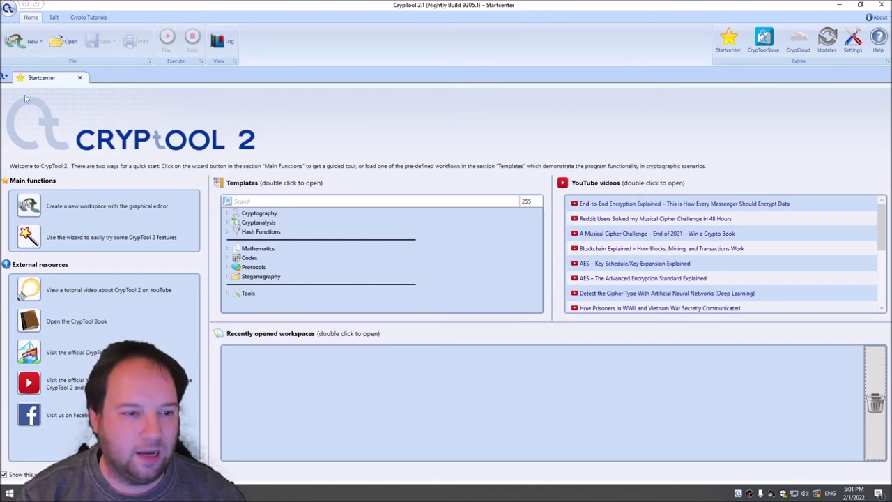
Open the decryption.cwm workspace from the Desktop folder
left_click(65, 43)
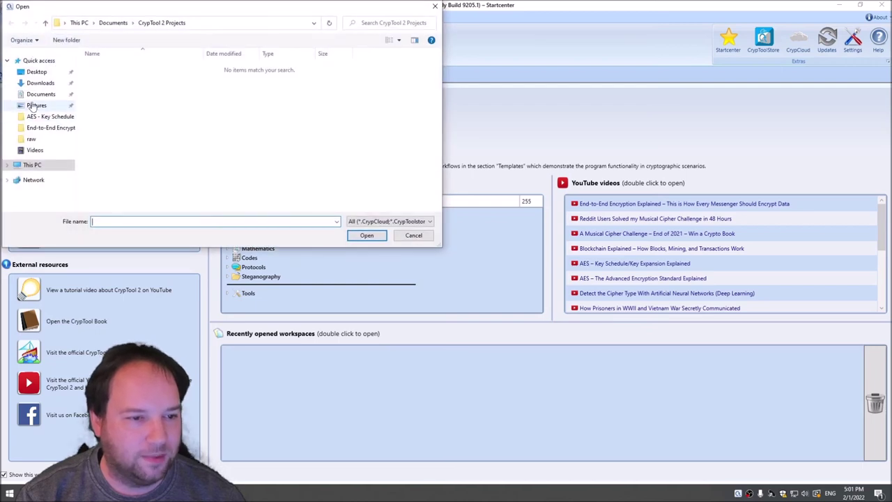
left_click(37, 72)
double_click(109, 87)
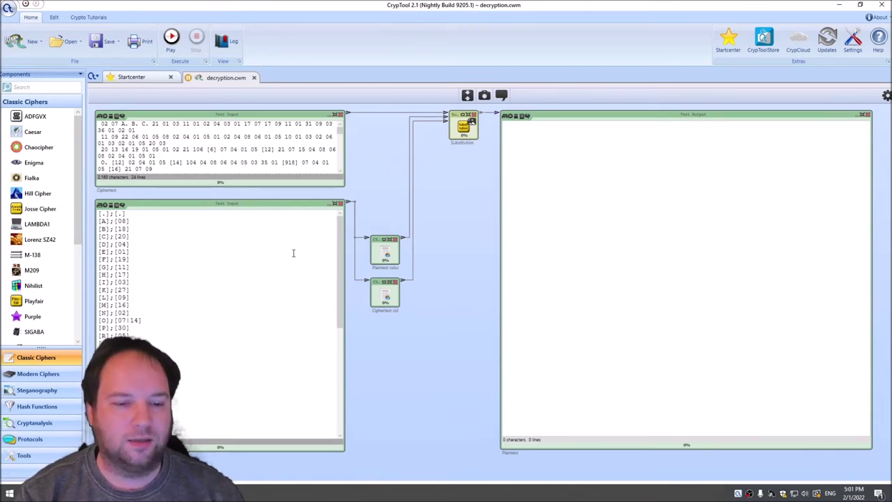
Search the Startcenter templates for "nomenc" and open the Homophonic Substitution Cipher and Nomenclature – Decryption template
left_click(137, 78)
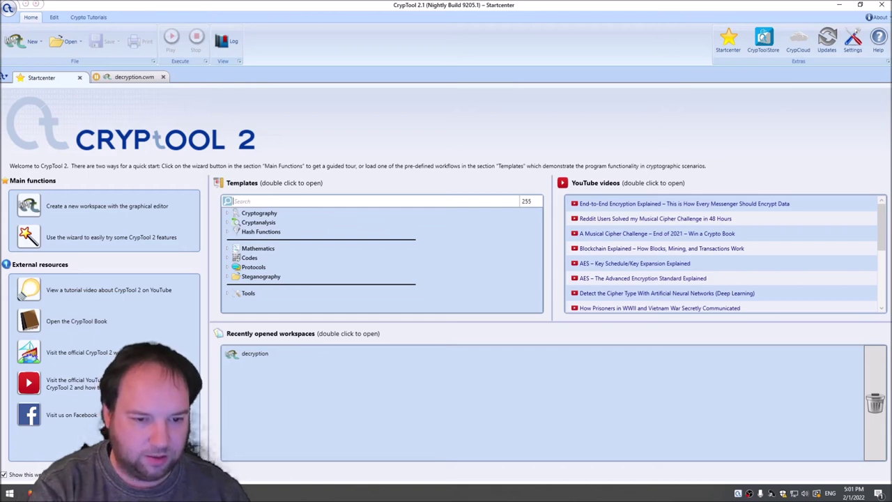
type("nomenc")
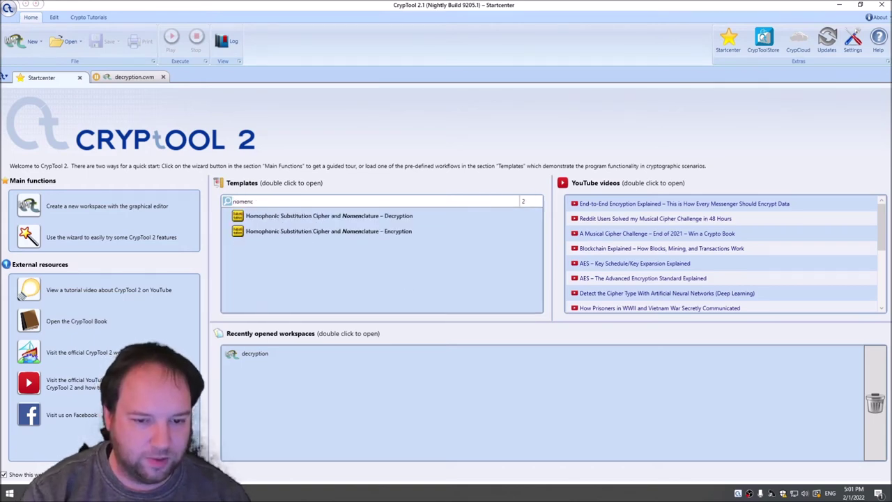
left_click(325, 220)
double_click(324, 221)
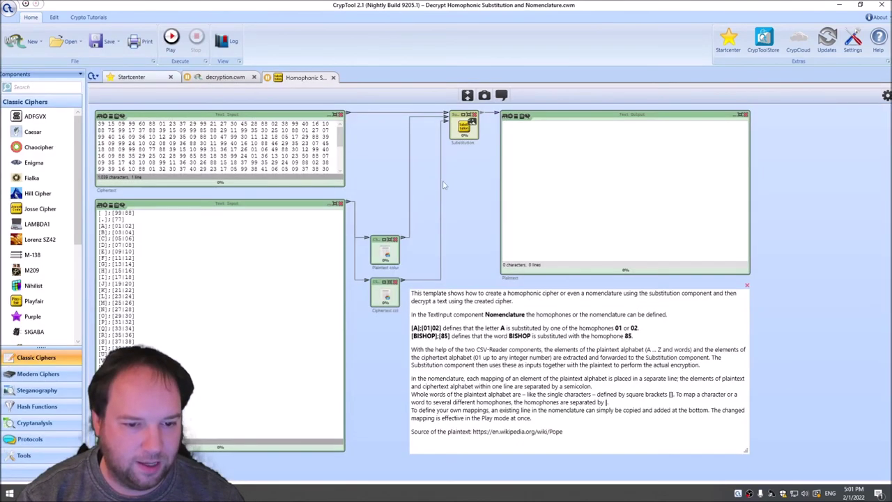
Compare the decryption.cwm workspace with the homophonic substitution template, then close the template and return to decryption.cwm
left_click(230, 77)
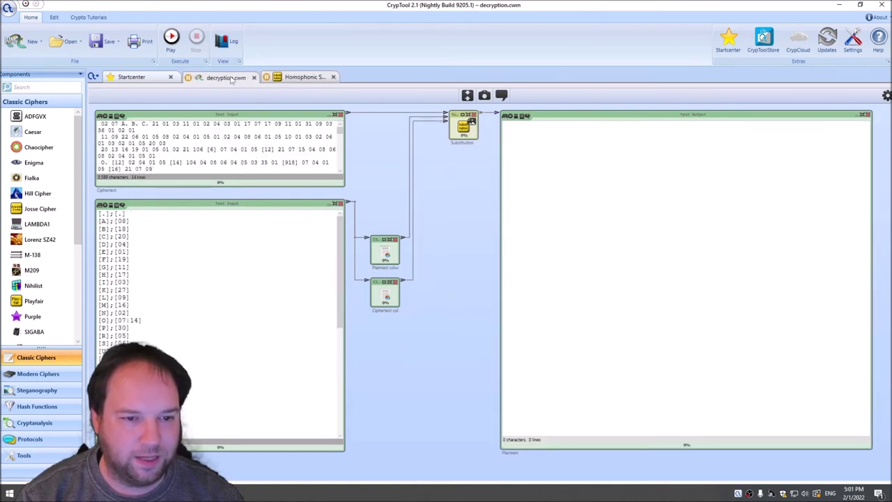
left_click(293, 77)
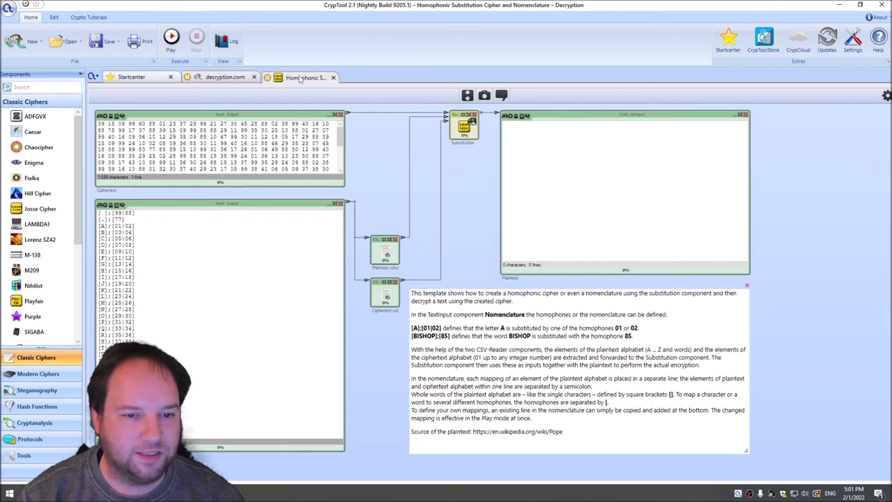
left_click(230, 80)
left_click(334, 77)
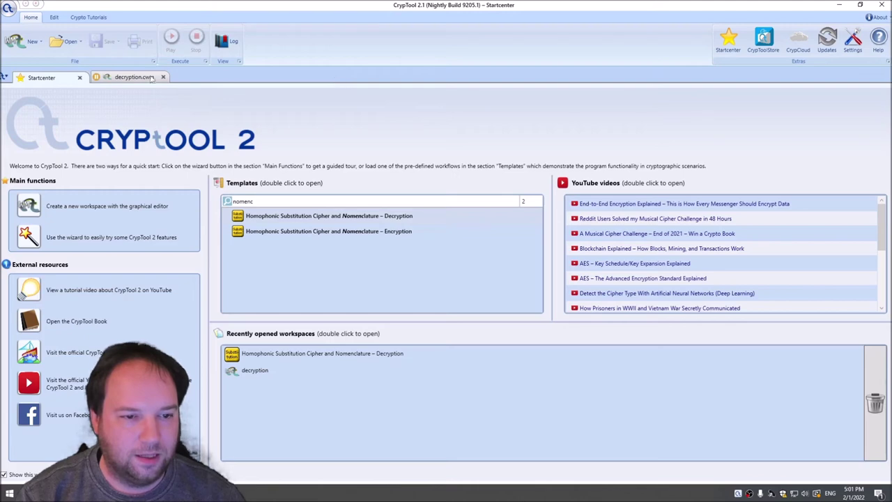
left_click(126, 79)
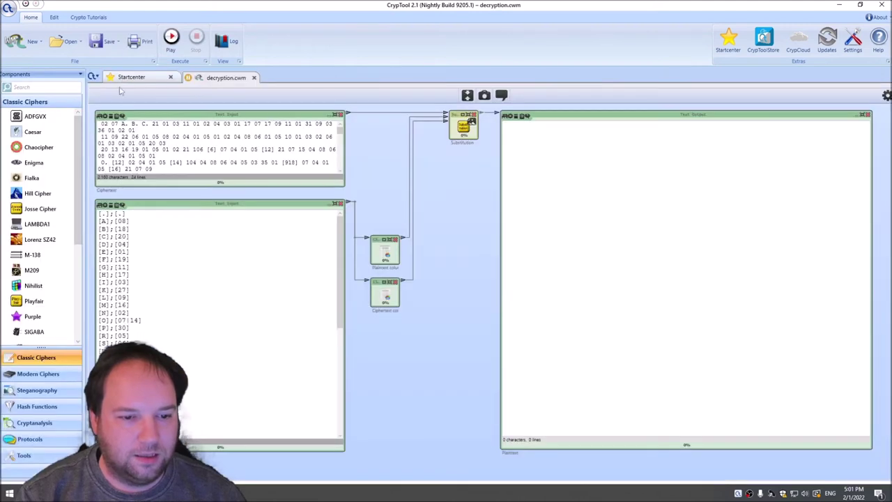
Enlarge the Ciphertext input to examine the full transcribed ciphertext, then restore the workspace view
double_click(235, 118)
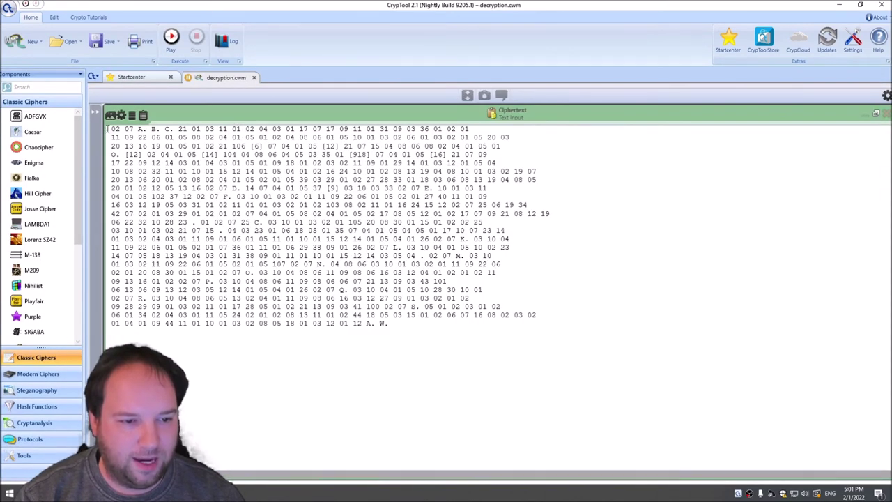
left_click_drag(108, 130, 459, 338)
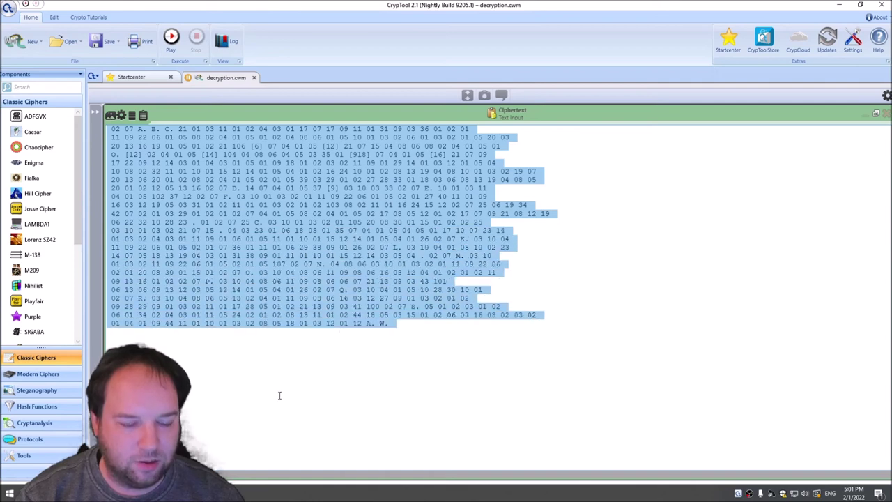
left_click(418, 328)
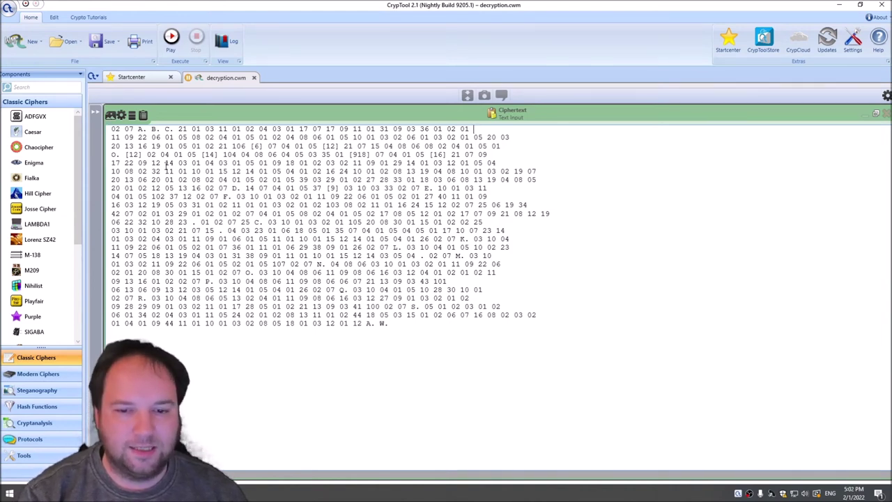
double_click(516, 112)
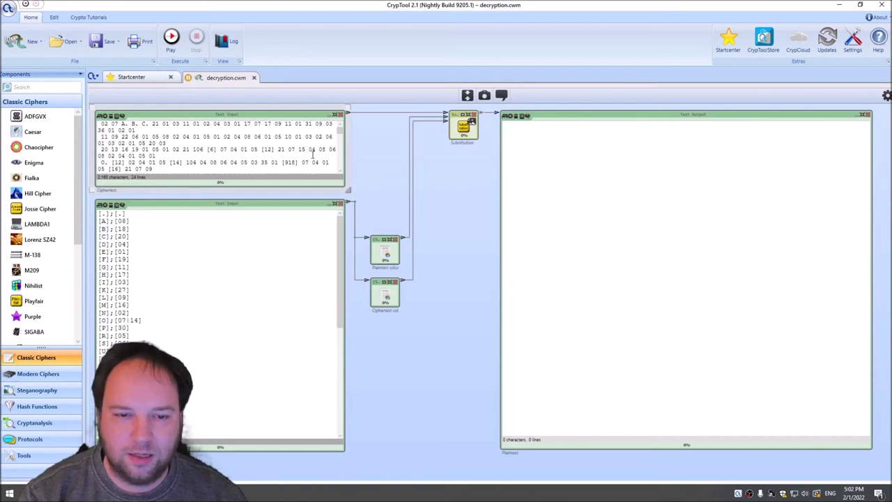
Examine the Substitution component's parameters, including its input and output separator symbols
left_click(458, 137)
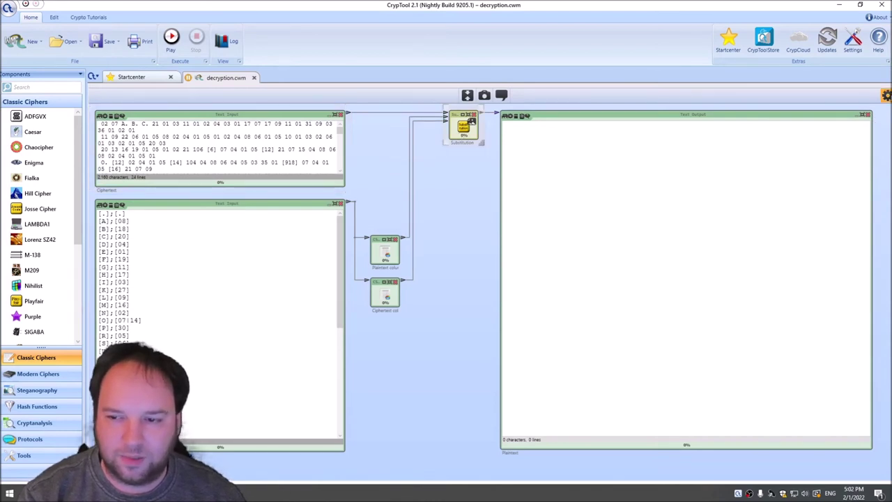
left_click(886, 95)
left_click(825, 275)
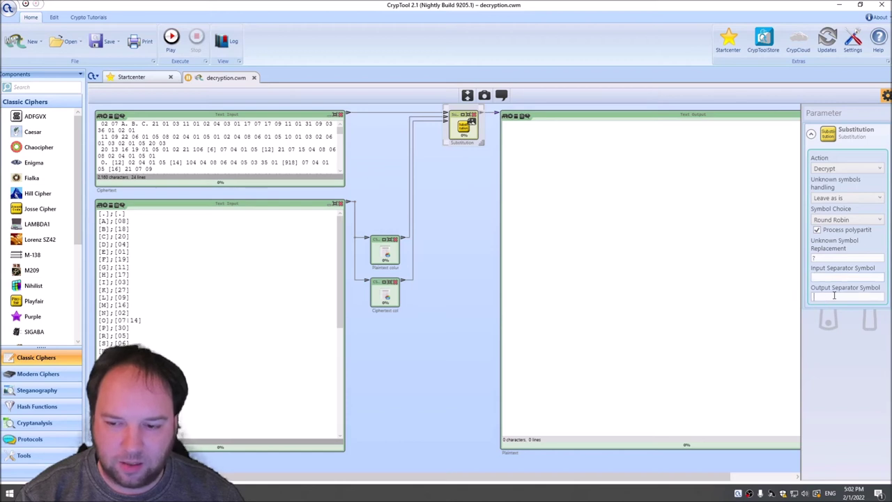
left_click(458, 185)
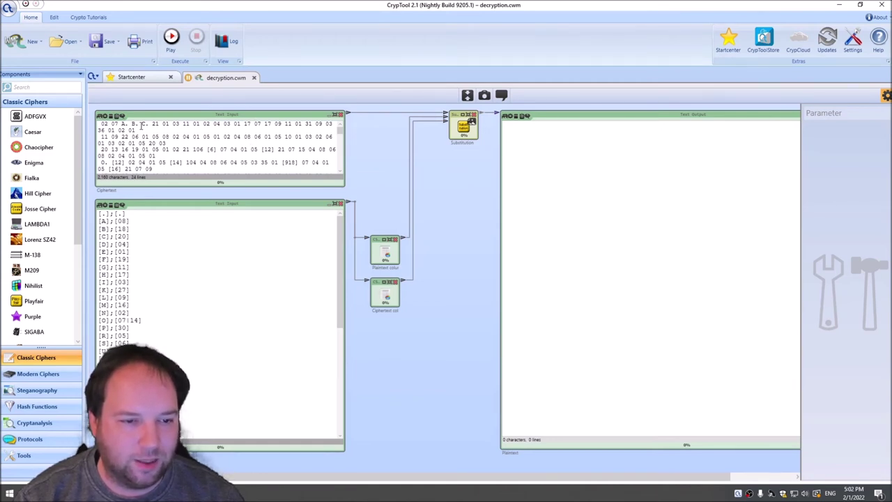
Enlarge the Ciphertext input again to examine how its lines begin and end, then restore the workspace view
double_click(171, 117)
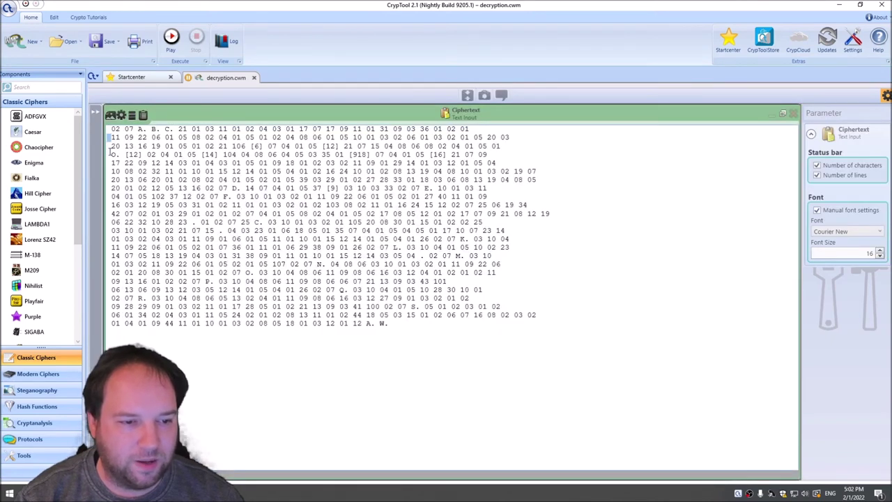
left_click_drag(507, 147, 490, 147)
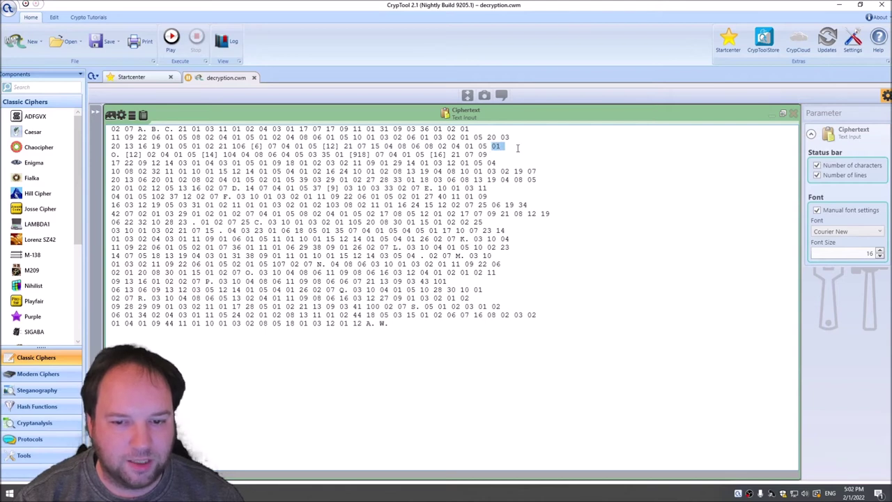
key("Right")
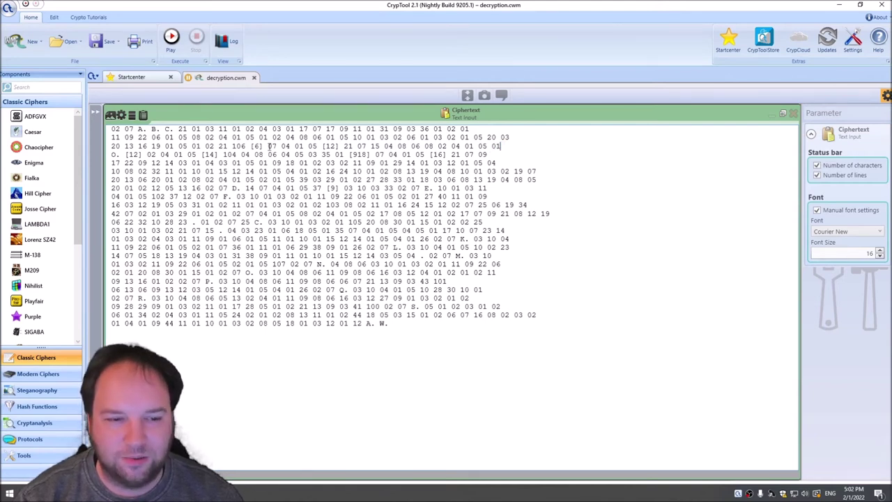
left_click(112, 146)
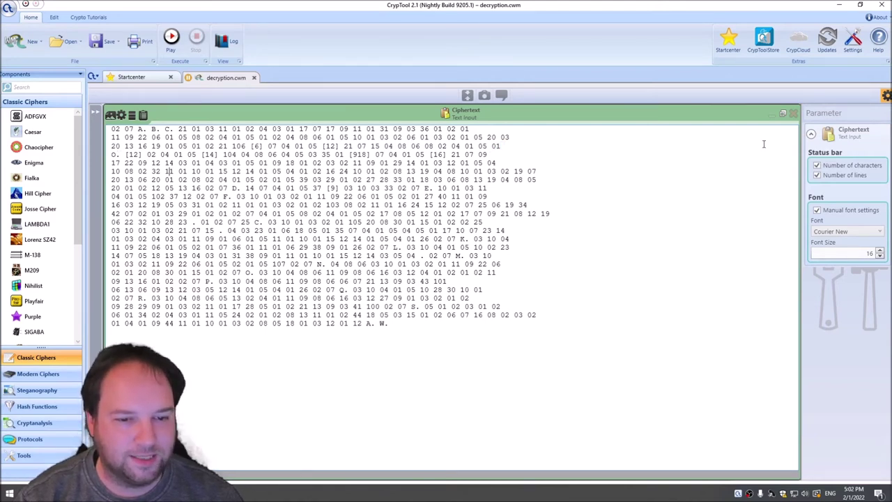
left_click(783, 113)
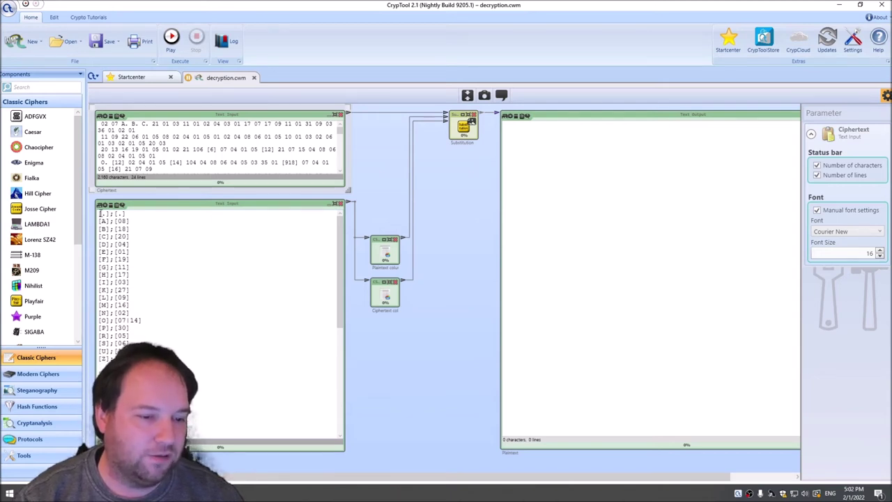
Move the two CSV reader components up beside the Substitution component and shift the Key text input into the freed space
left_click_drag(100, 214, 103, 222)
left_click(106, 235)
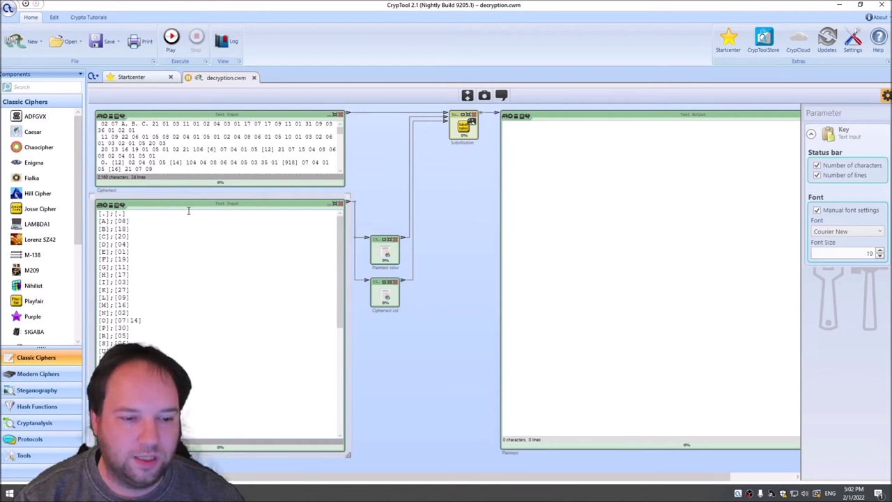
left_click_drag(440, 358, 403, 142)
left_click_drag(229, 213, 371, 230)
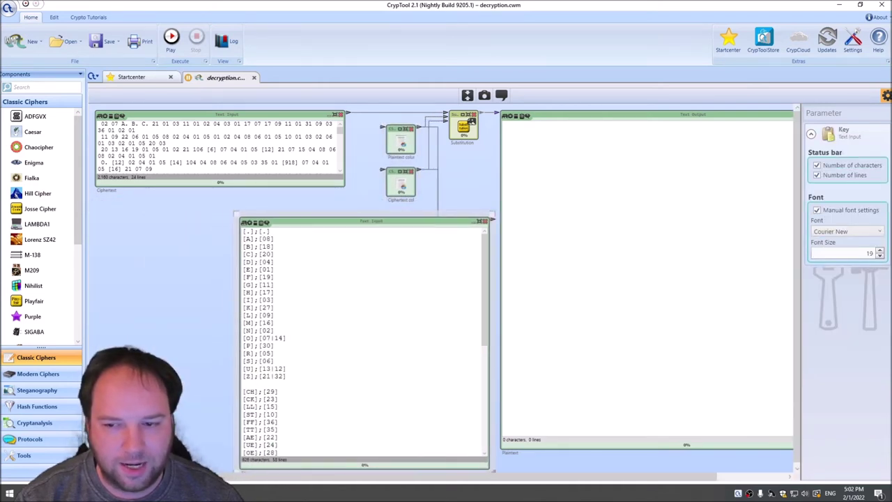
Hide the component parameters and shift the Plaintext output and the Key text input further right on the canvas
left_click(888, 96)
left_click_drag(659, 124, 689, 123)
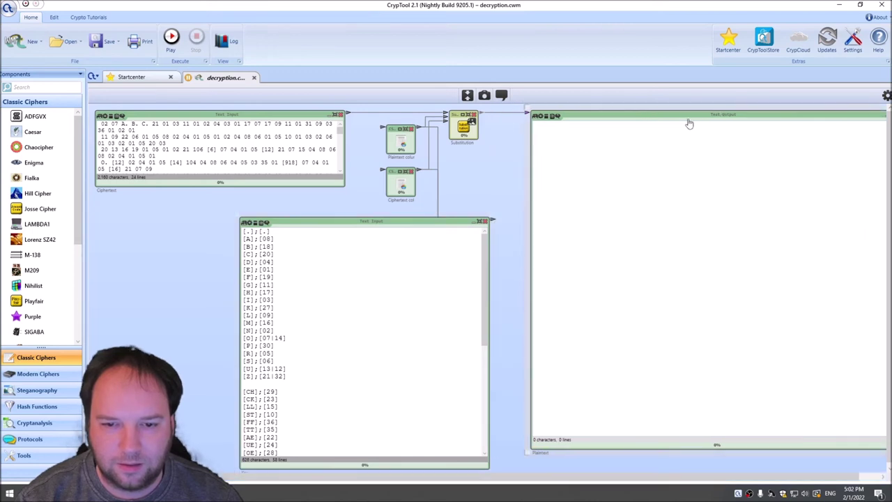
left_click_drag(389, 229, 411, 228)
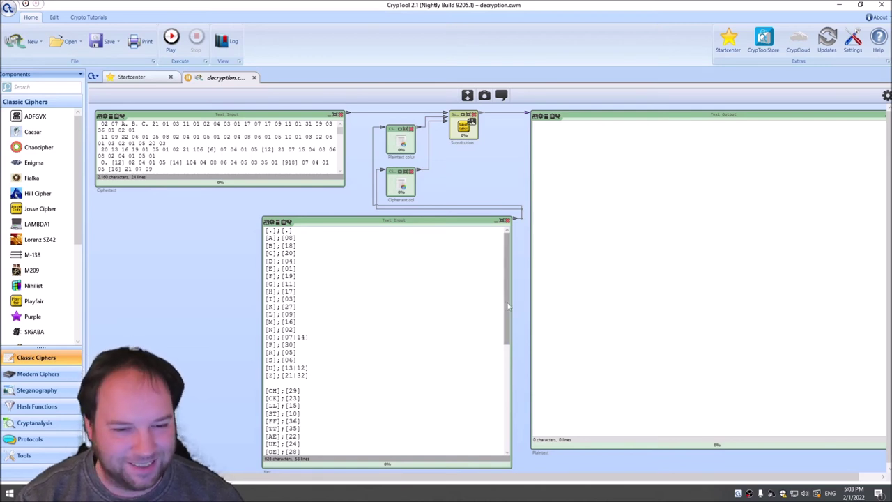
Examine the Key's single-letter mappings from [A] to [Z] and the letter-group mappings from [CH] to [SCH]
double_click(273, 238)
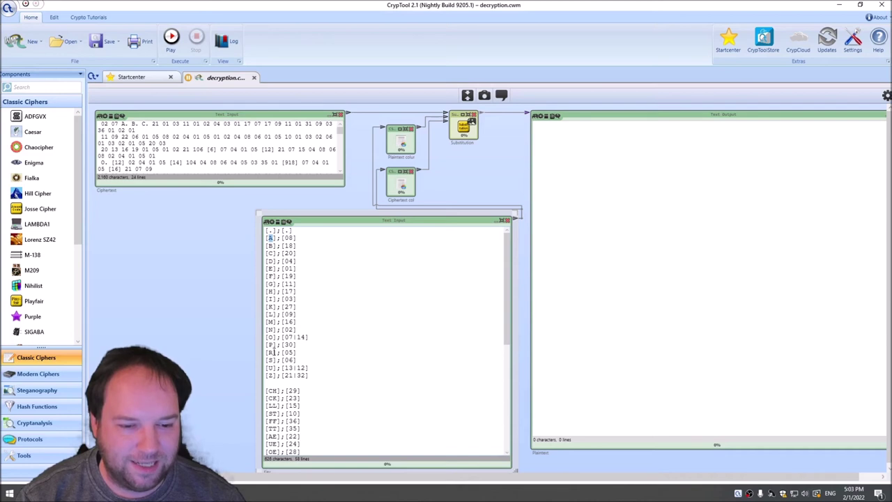
double_click(288, 237)
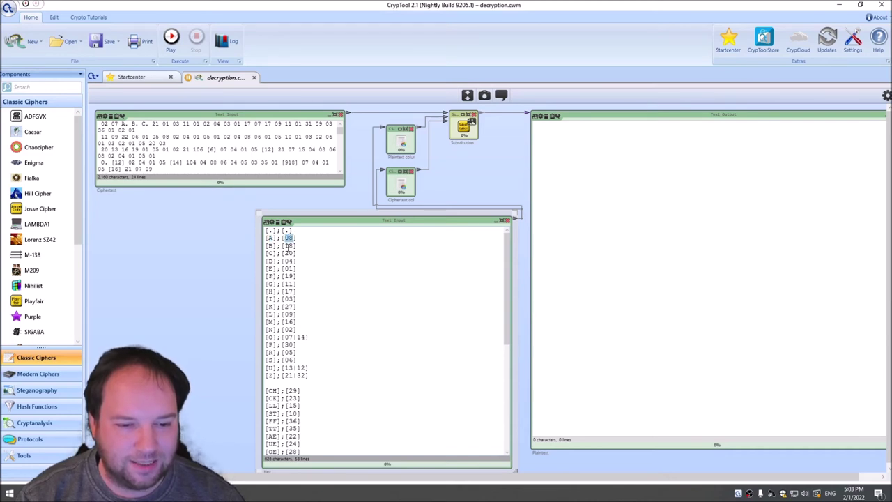
double_click(287, 245)
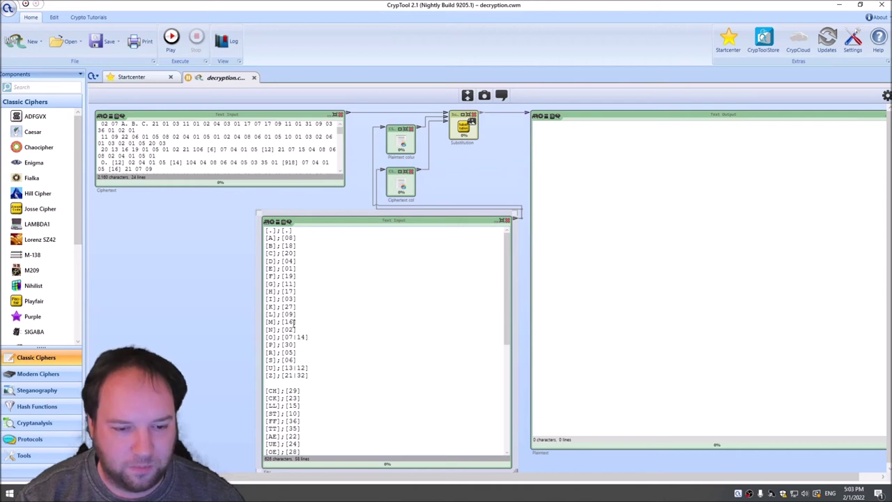
scroll(302, 320, "down", 4)
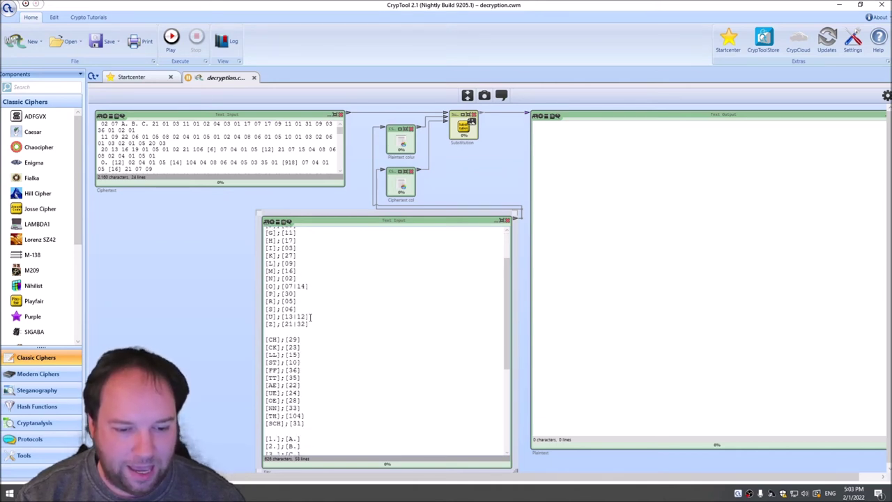
scroll(310, 313, "down", 2)
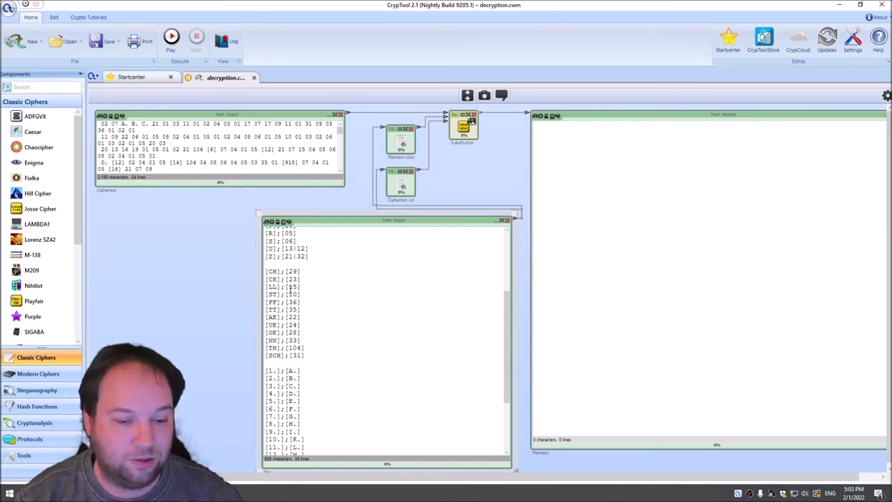
scroll(279, 321, "down", 4)
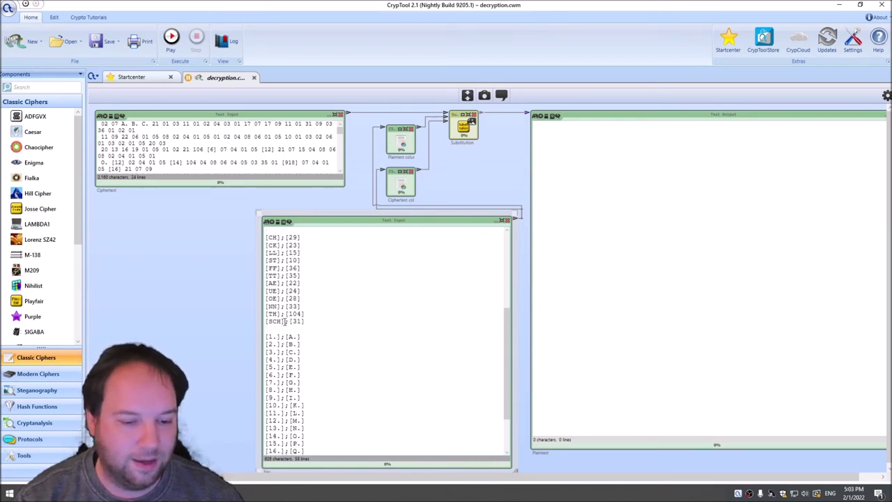
Examine the Key's mappings of the numbers [1.] to [24.] to letters, including the two alternatives for [20.]
left_click_drag(268, 274, 310, 460)
left_click(321, 428)
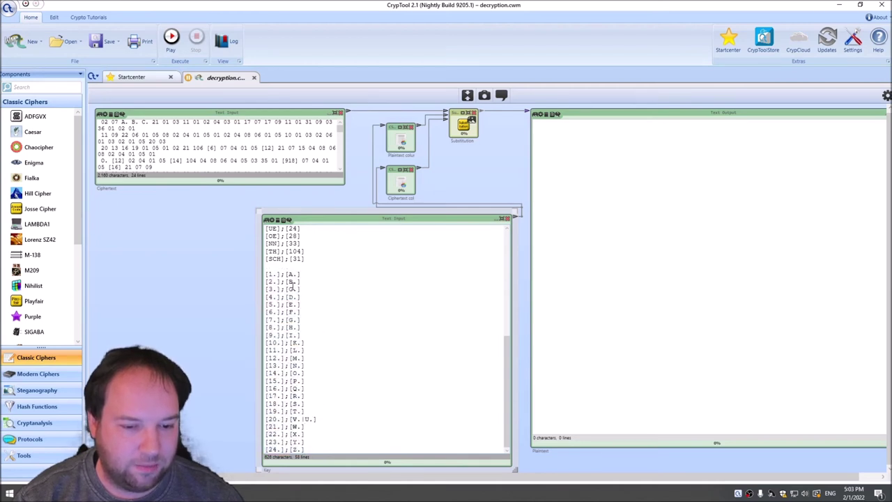
left_click_drag(292, 419, 316, 419)
left_click(318, 419)
left_click(328, 421)
left_click(338, 424)
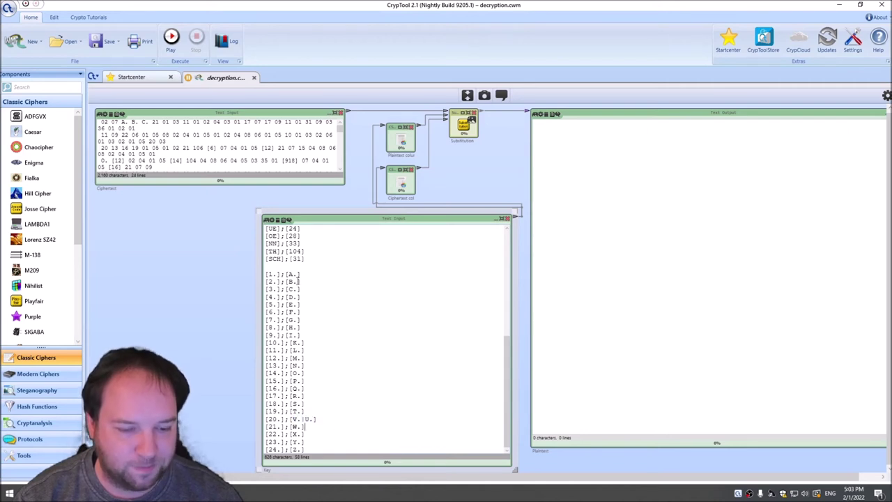
Return to the letter-group section of the Key and highlight the [CH] entry and its code
scroll(294, 289, "up", 7)
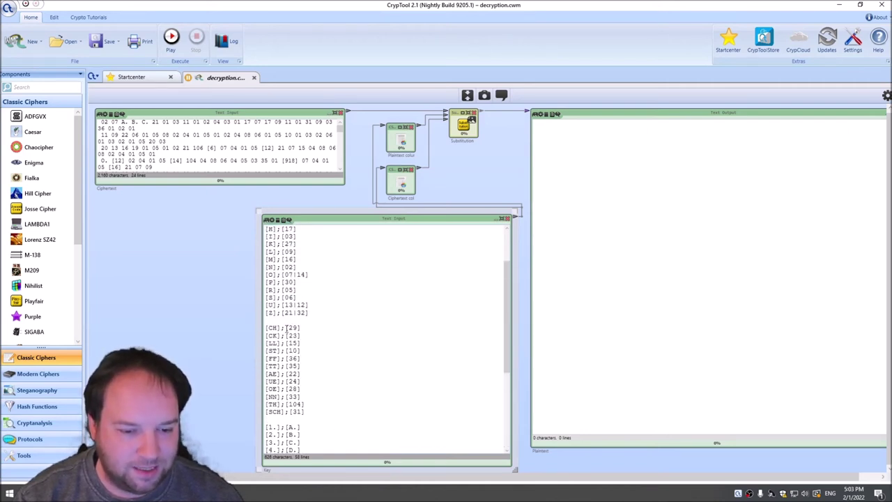
left_click_drag(267, 328, 274, 328)
double_click(293, 328)
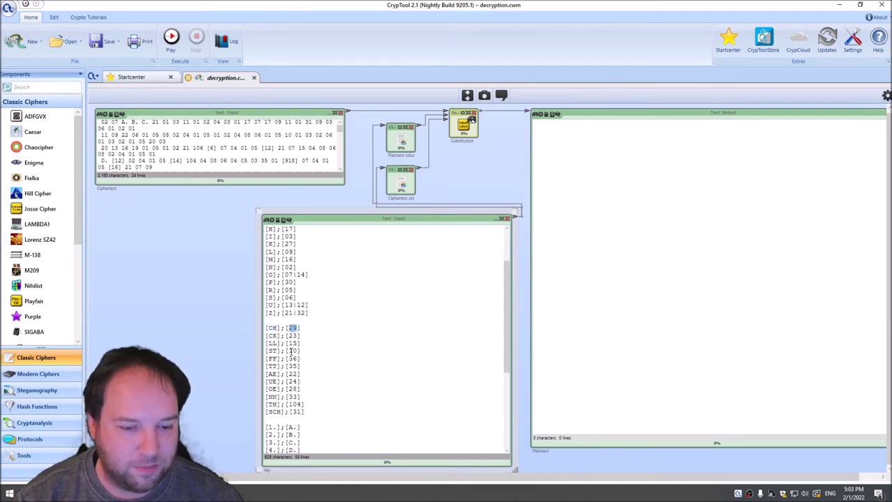
Highlight the [CK], [LL] and [SCH] entries in the Key's letter-group section and return to the Key's beginning
left_click_drag(268, 335, 278, 335)
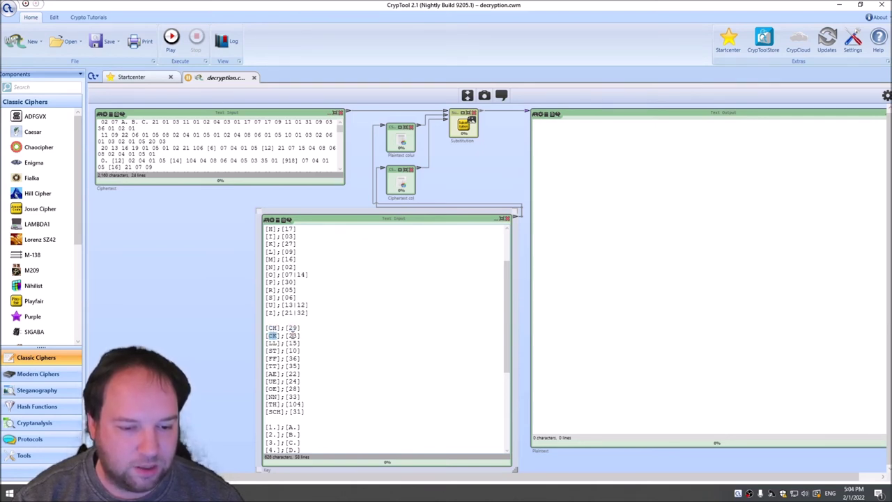
left_click(292, 336)
left_click_drag(268, 343, 277, 343)
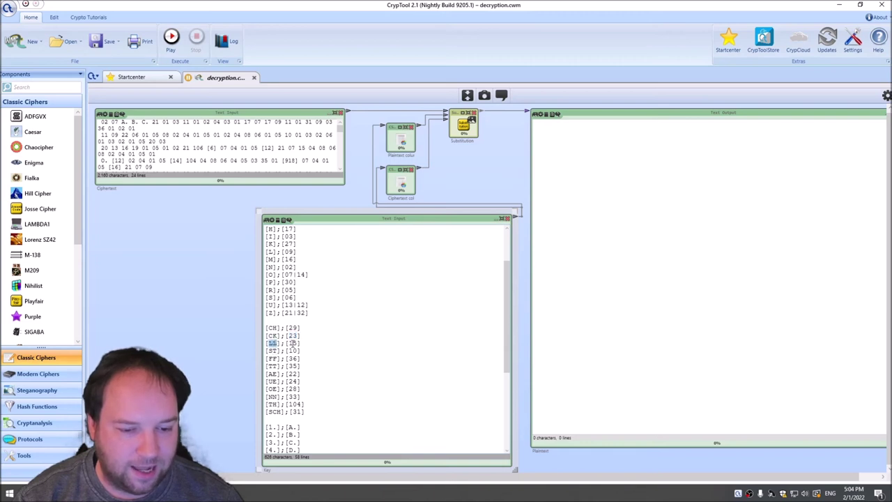
left_click_drag(268, 411, 279, 412)
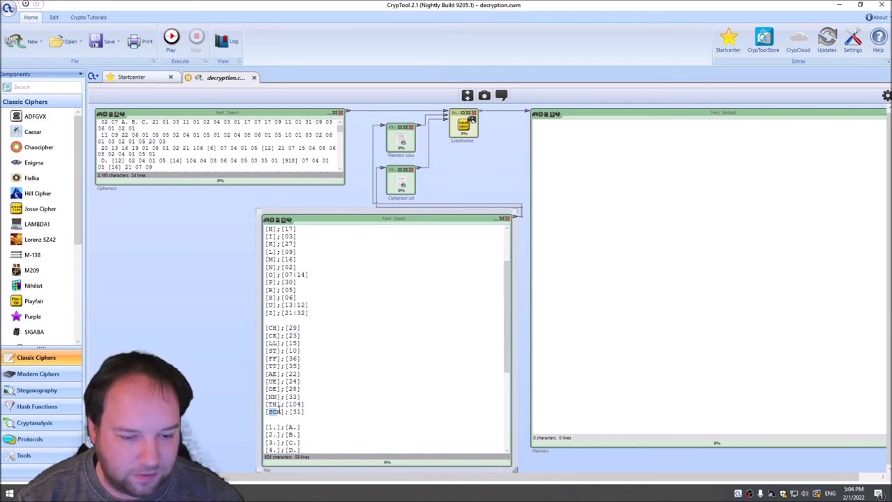
left_click(292, 411)
scroll(294, 357, "up", 3)
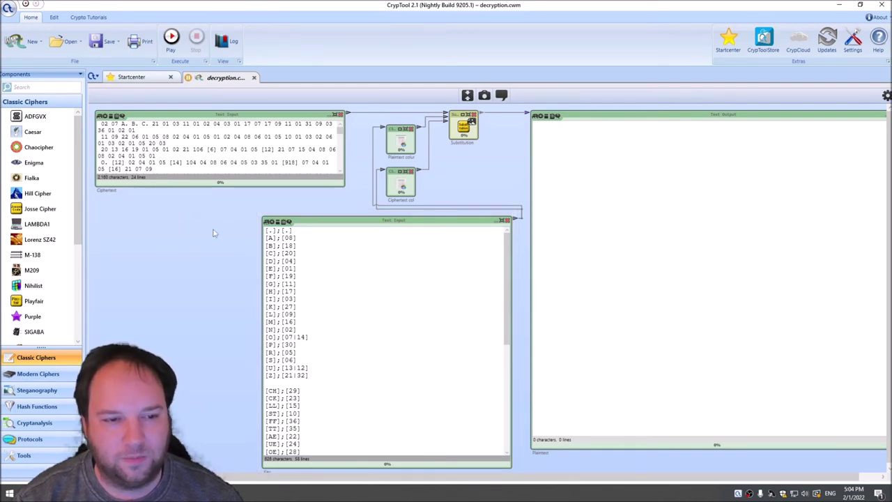
Run the workspace to decrypt the ciphertext and reduce the Plaintext output's font size until the whole text fits
left_click(171, 38)
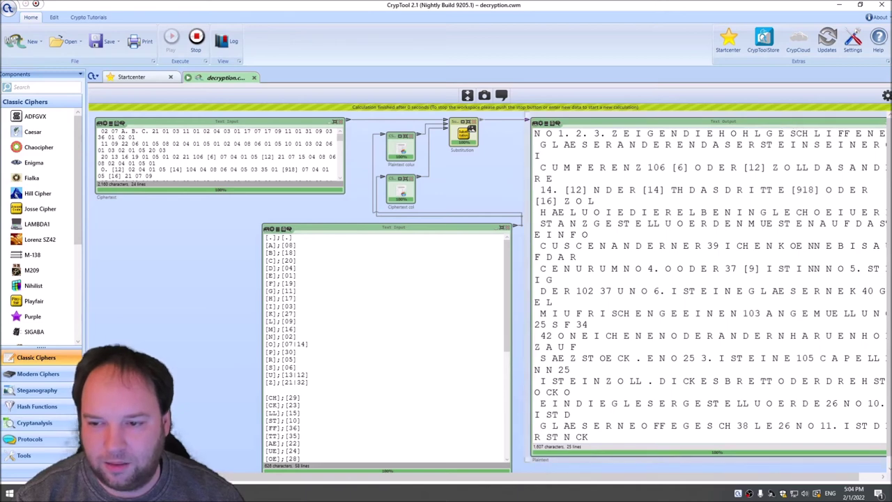
left_click(467, 96)
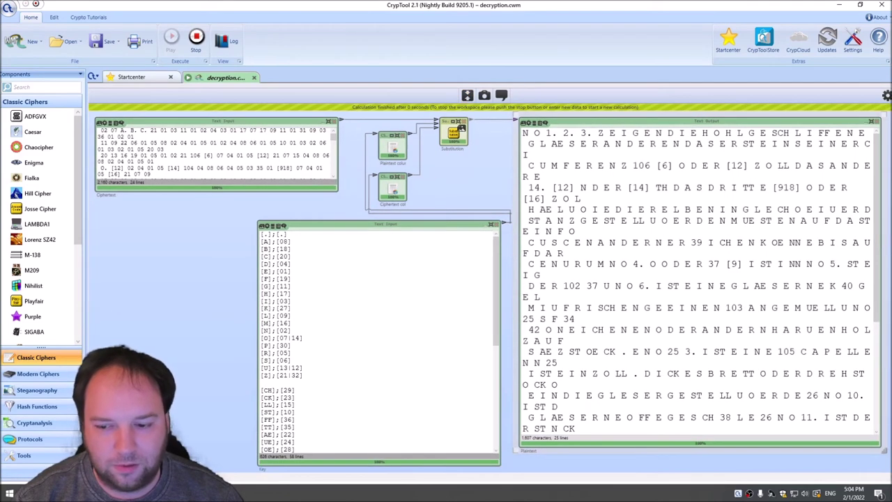
left_click(886, 96)
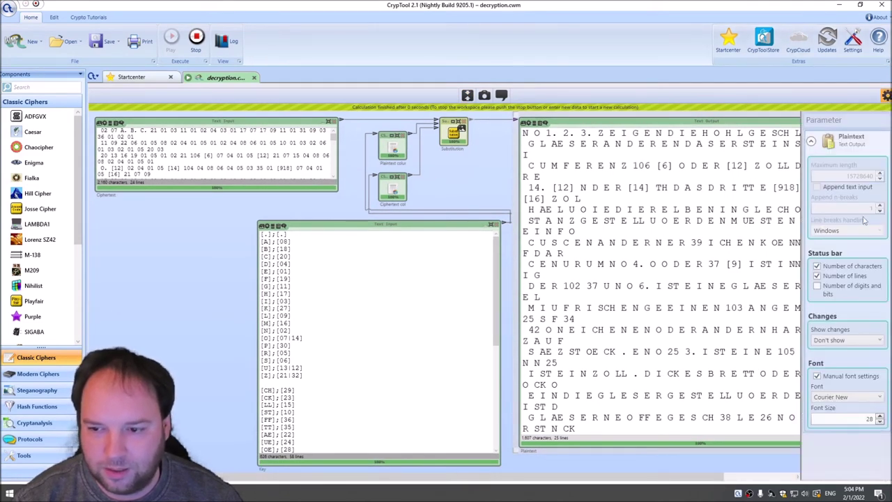
left_click(880, 422)
left_click(880, 422)
left_click(880, 422)
left_click(886, 95)
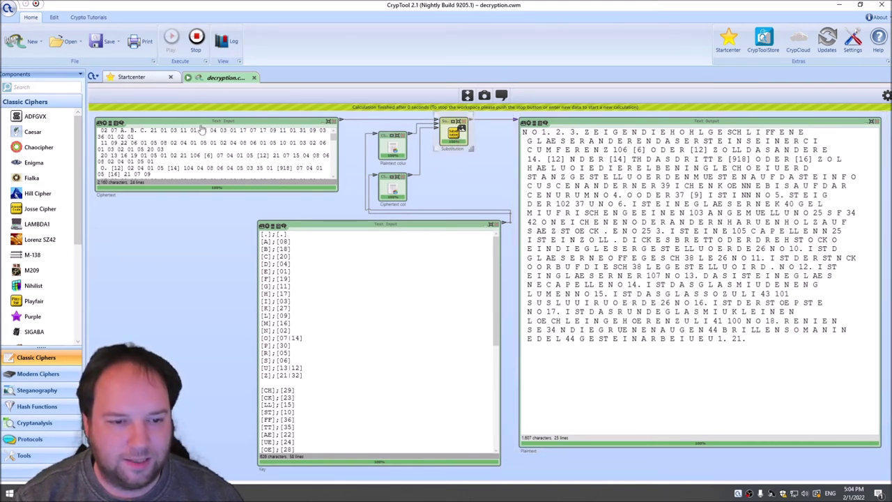
Examine how the Plaintext column and Ciphertext column readers feed the Key's two columns into the Substitution component
left_click_drag(354, 131, 408, 194)
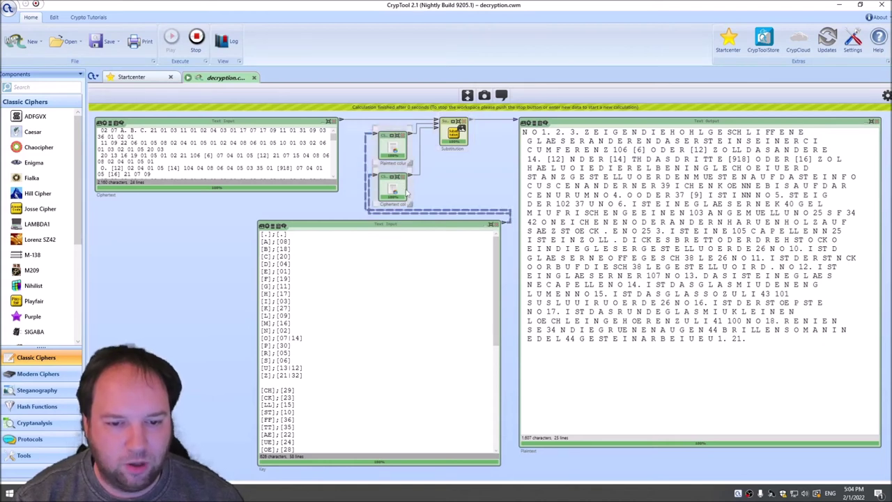
left_click(380, 145)
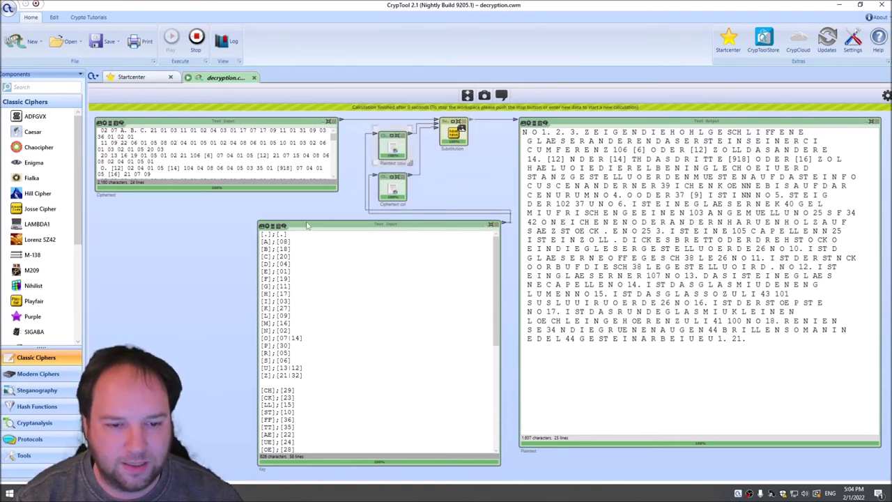
left_click(261, 235)
left_click_drag(261, 235, 276, 308)
left_click(276, 287)
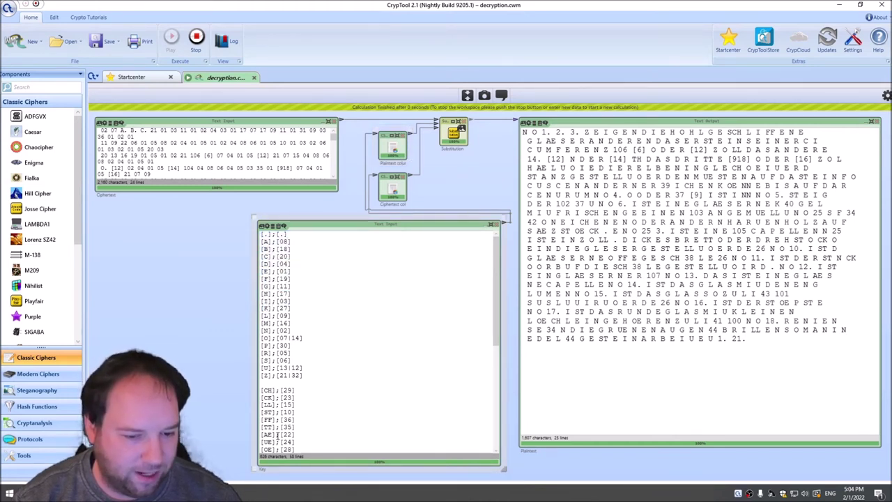
left_click(402, 195)
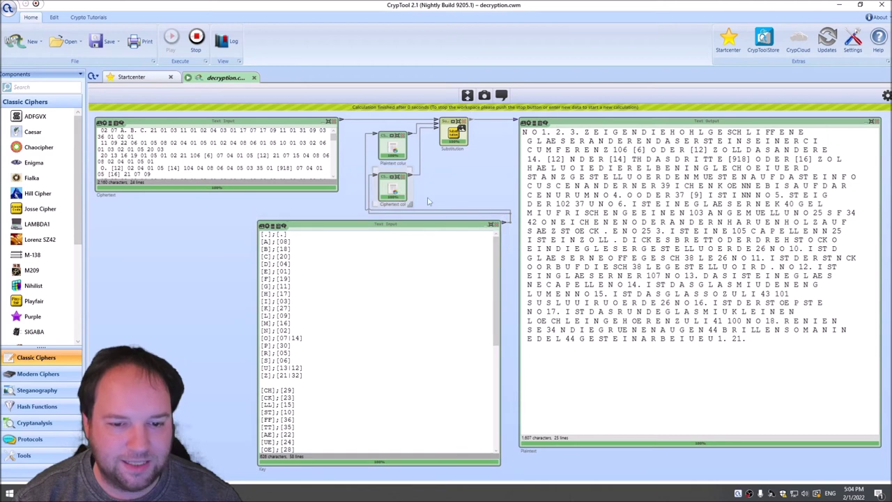
left_click_drag(276, 234, 305, 358)
left_click(414, 255)
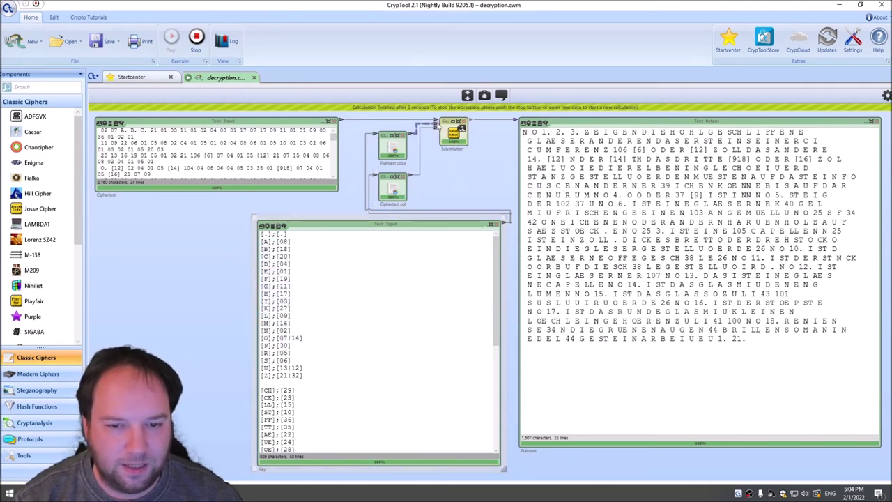
mouse_move(437, 124)
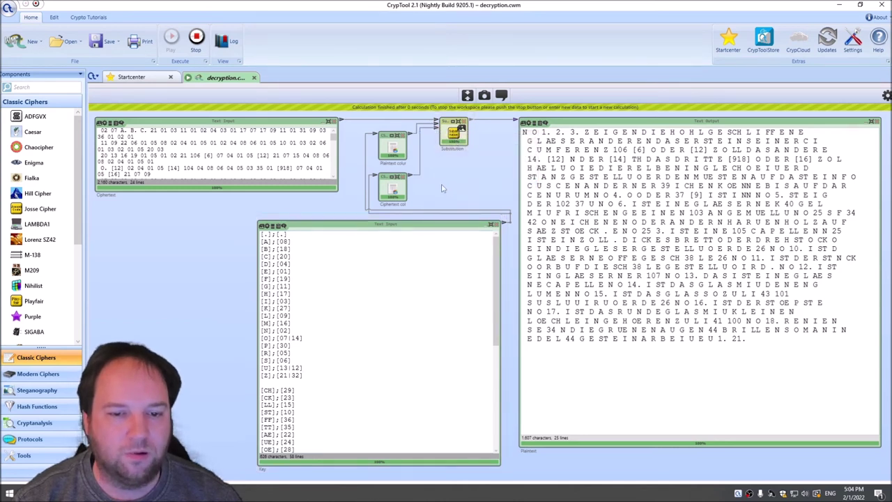
Try changing the Key's [A] entry to [AAA] while the workspace runs, and restore it to [A]
left_click(266, 241)
type("AA")
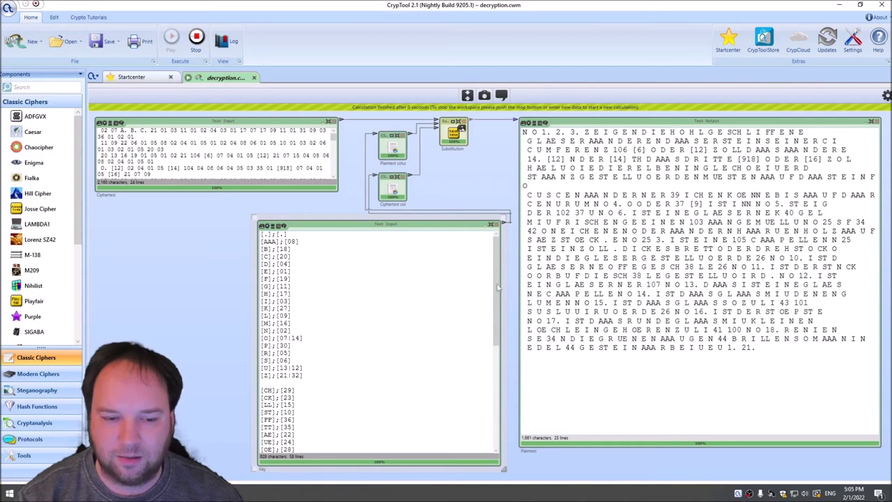
key("BackSpace")
key("BackSpace")
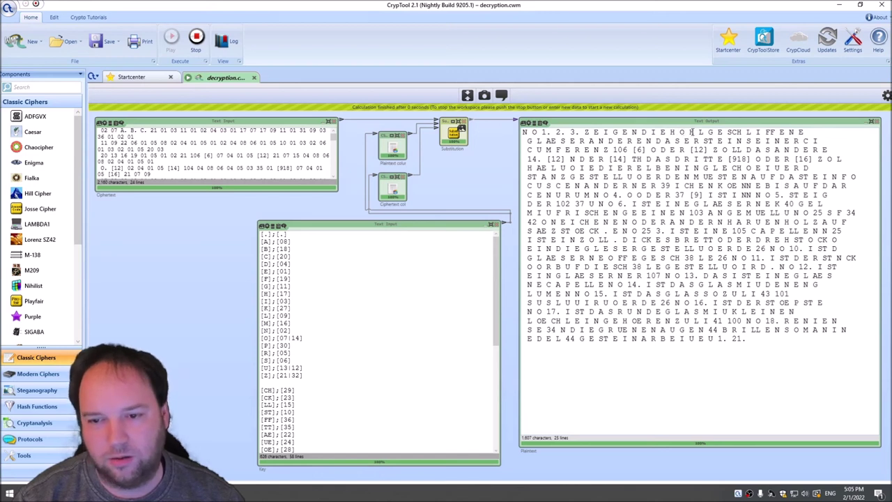
Examine the decrypted plaintext, highlighting words in the opening lines, bracketed numbers such as [12] and [14], and the full text
mouse_move(719, 132)
left_mouse_down()
mouse_move(753, 133)
mouse_move(699, 132)
mouse_move(727, 132)
left_mouse_up()
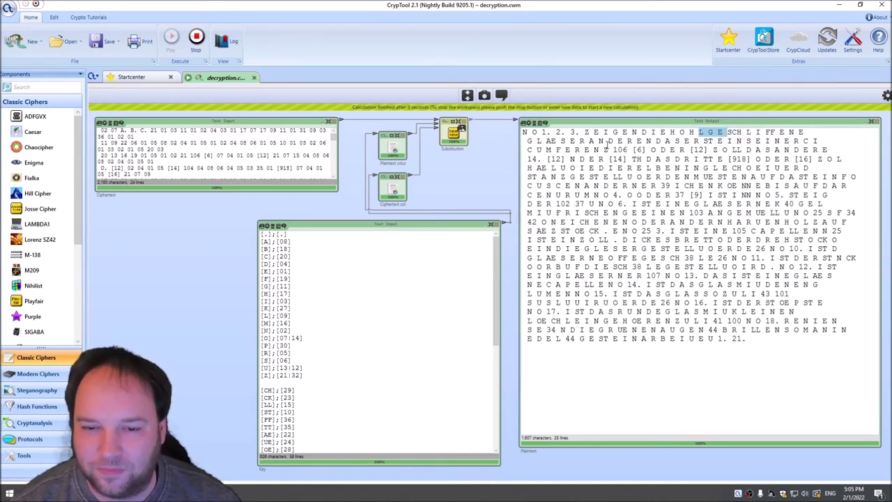
left_click_drag(528, 141, 562, 141)
left_click(556, 132)
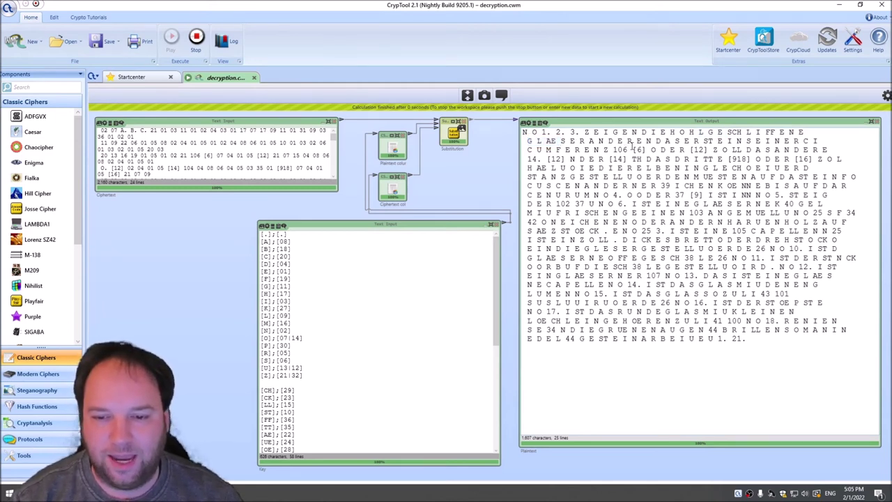
left_click_drag(690, 150, 710, 152)
left_click_drag(610, 160, 630, 160)
left_click_drag(546, 159, 565, 160)
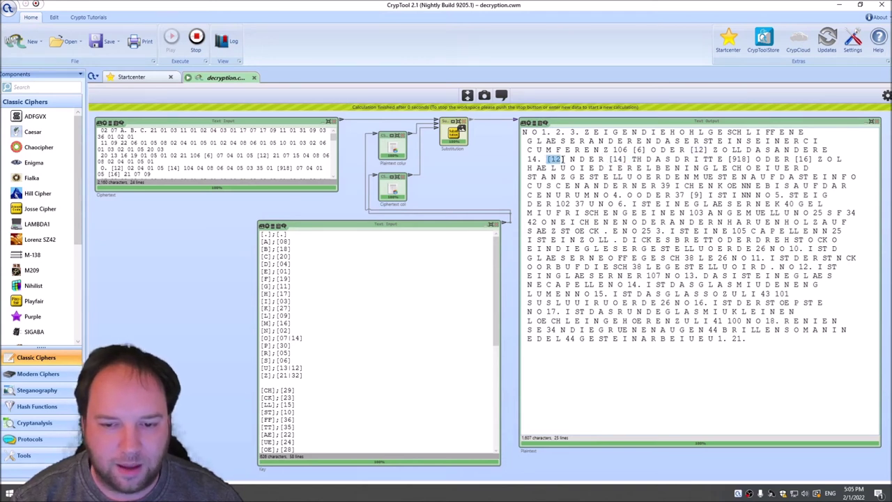
left_click(562, 195)
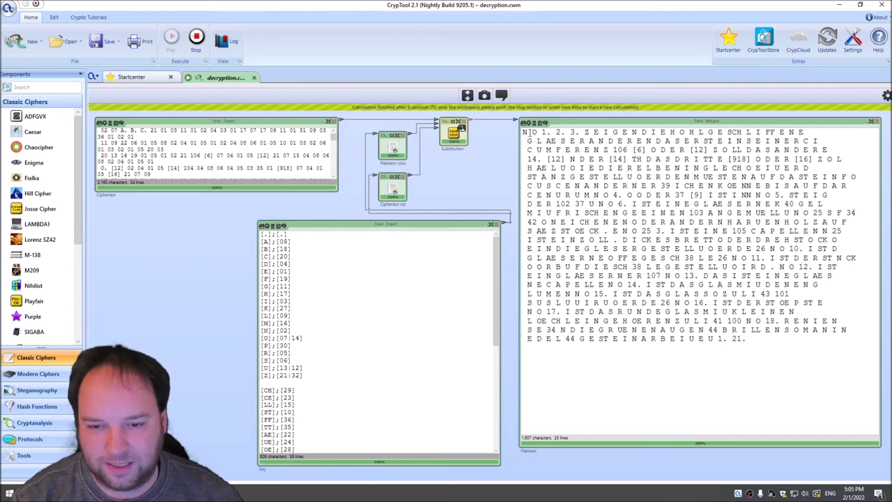
left_click_drag(529, 132, 812, 360)
left_click(812, 360)
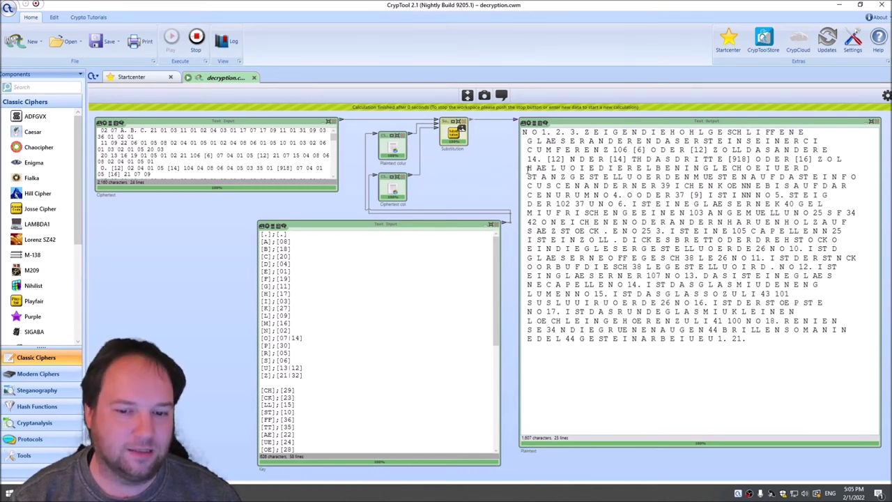
scroll(377, 342, "down", 3)
scroll(377, 342, "up", 3)
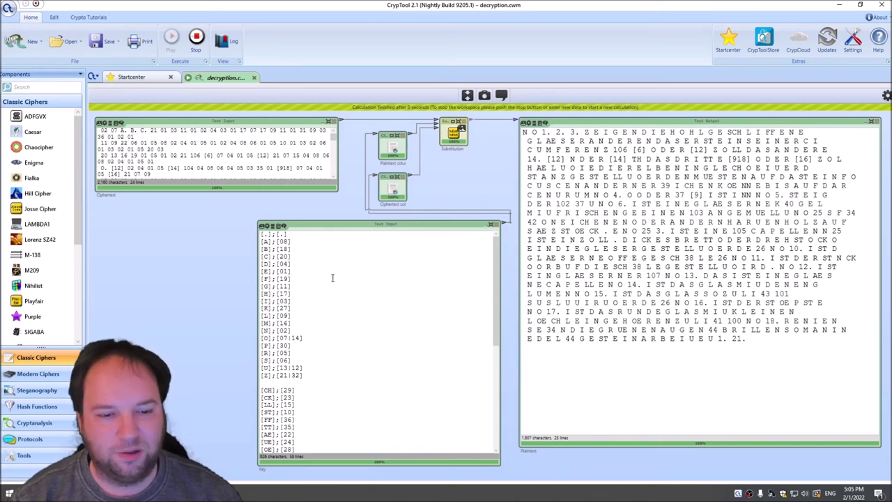
Stop the workspace and replace the entire Ciphertext input with "HELLO WORLD"
key("shift+F5")
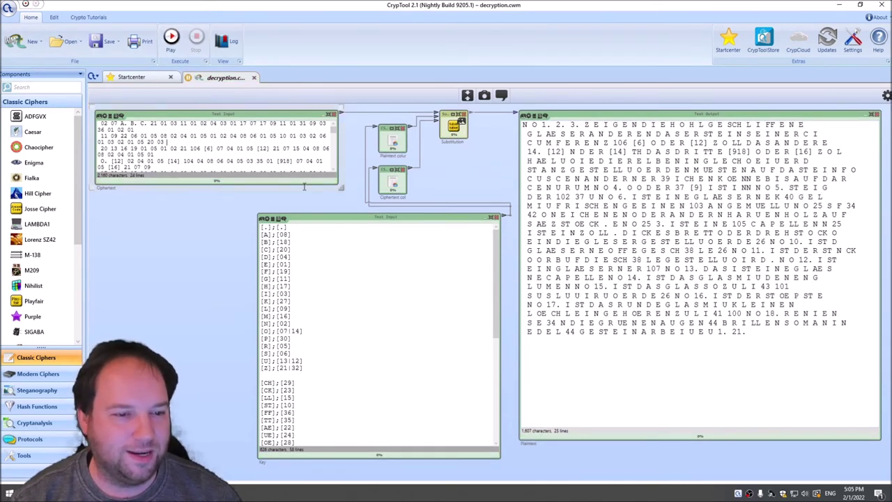
key("ctrl+a")
type("HELLO W")
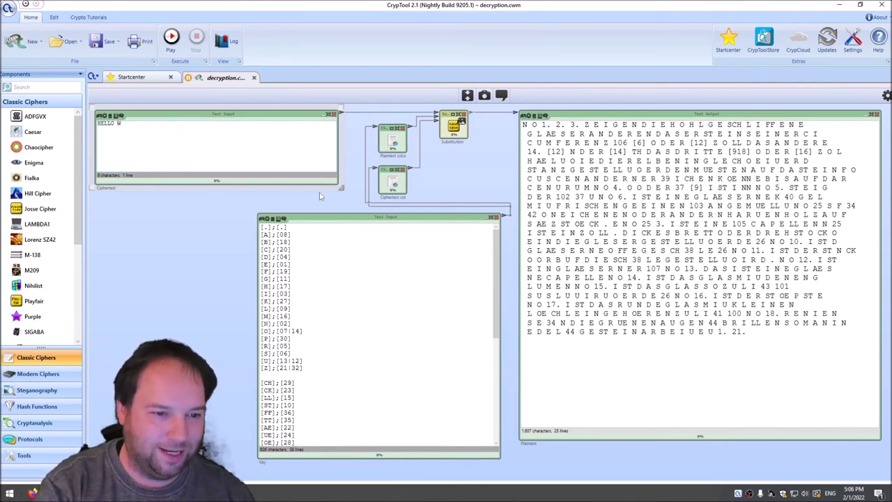
type("ORLD")
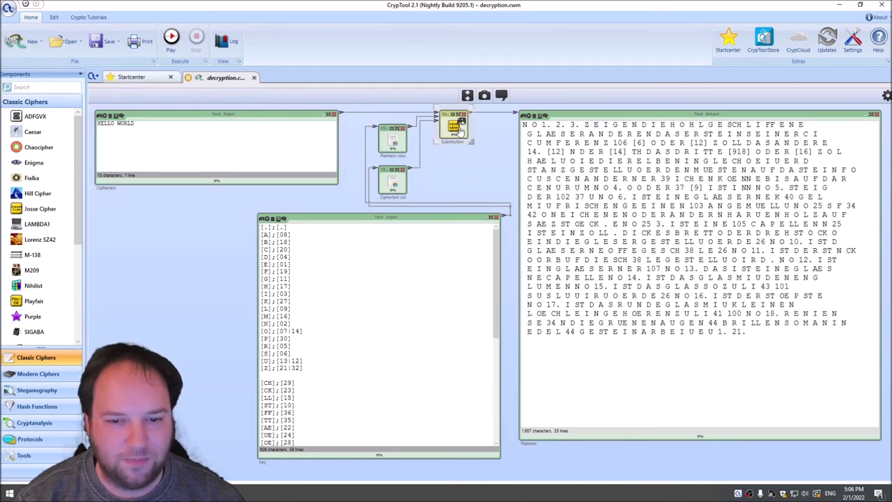
Set the Substitution component's action to Encrypt, run the workspace on the HELLO WORLD input and stop it
left_click(886, 95)
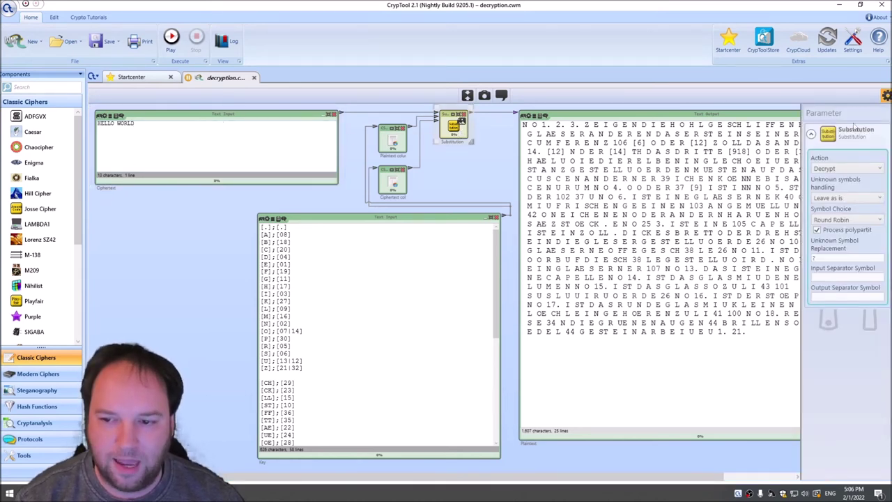
left_click(827, 169)
left_click(825, 180)
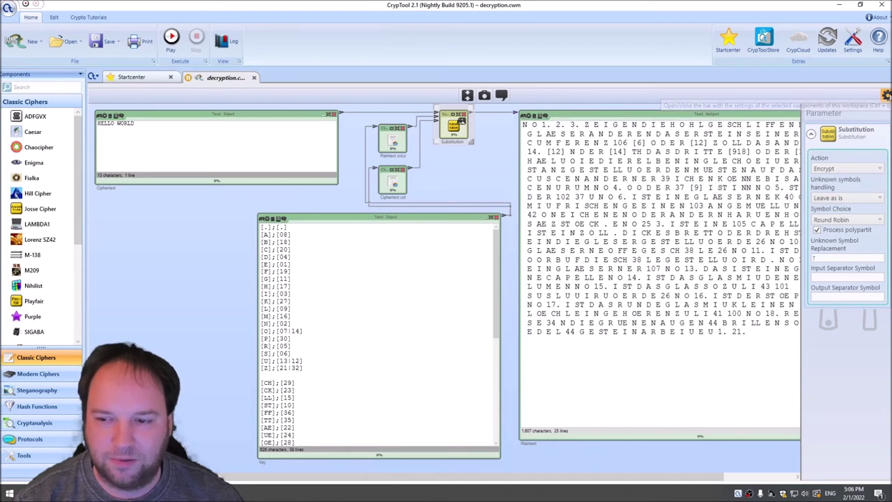
left_click(839, 168)
left_click(830, 189)
left_click(836, 175)
left_click(825, 180)
left_click(886, 94)
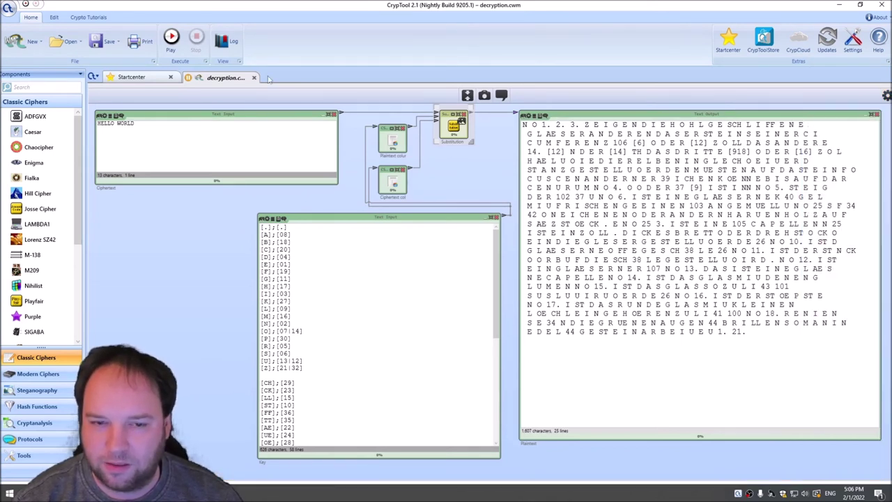
left_click(171, 38)
left_click(196, 38)
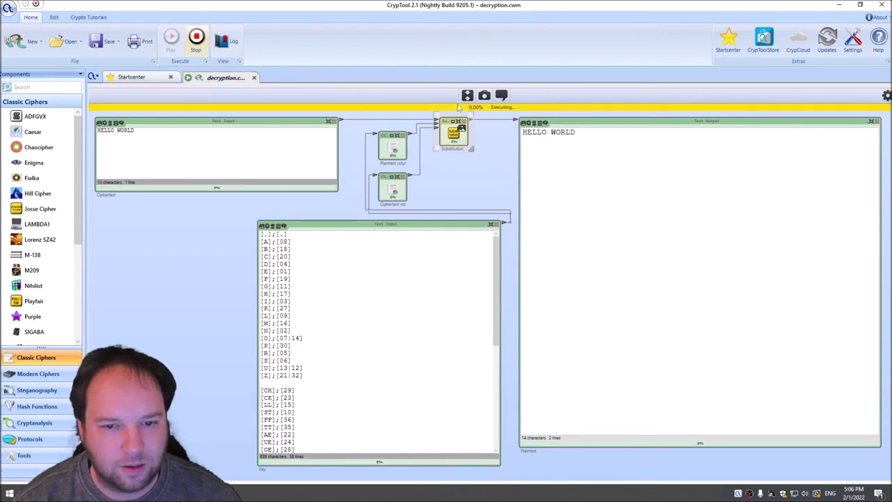
Set the Substitution component's action back to Decrypt
left_click(886, 95)
left_click(842, 168)
left_click(842, 189)
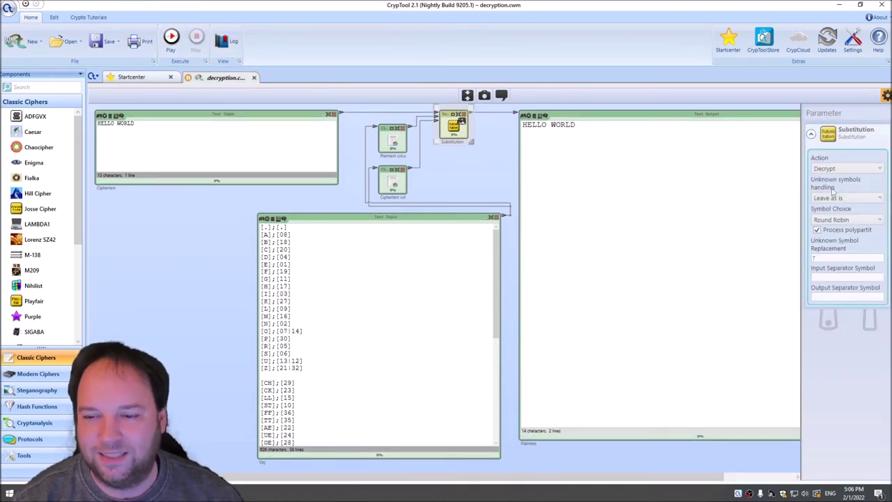
Remove both column connections to the Substitution and reconnect them swapped: Plaintext column to its third input, Ciphertext column to its second
right_click(424, 120)
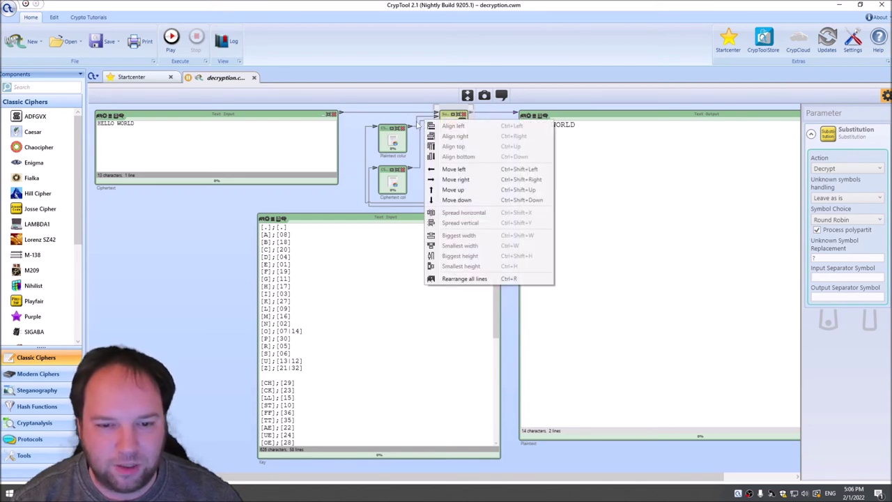
left_click(421, 127)
right_click(422, 131)
left_click(441, 133)
right_click(418, 126)
left_click(414, 128)
left_click(412, 129)
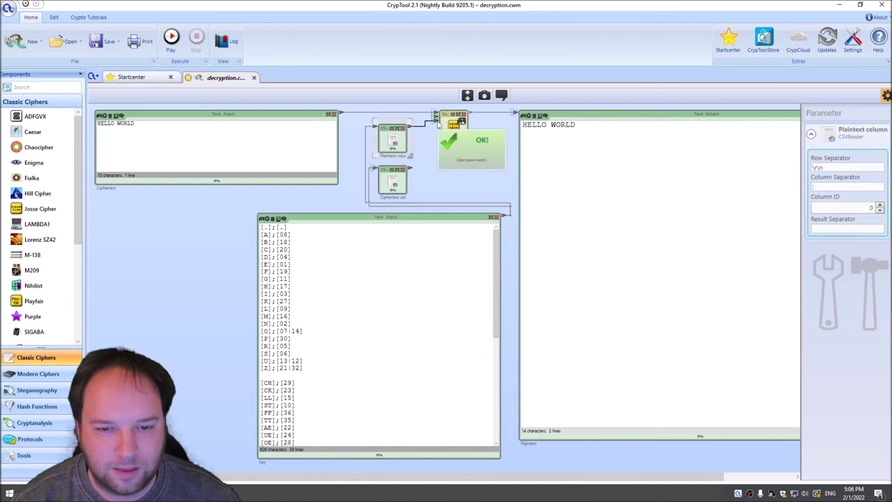
left_click_drag(411, 170, 434, 118)
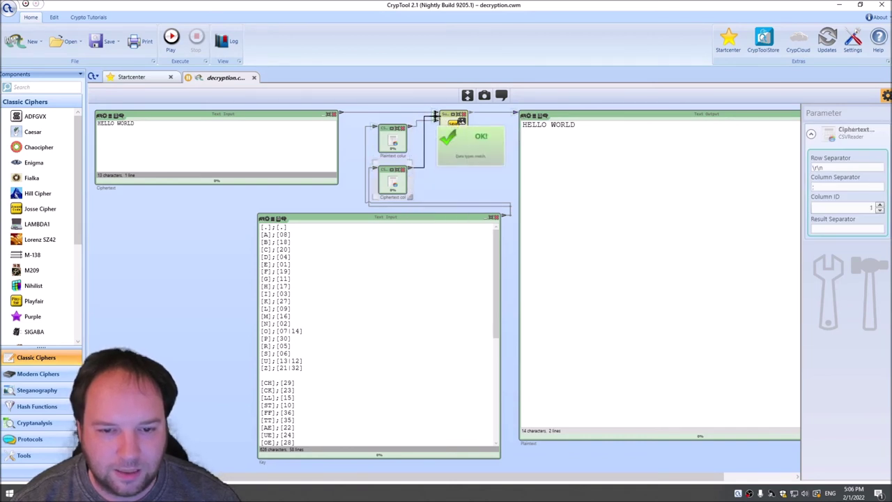
Rearrange the two readers on the canvas so the Ciphertext column sits above the Plaintext column
mouse_move(394, 180)
left_mouse_down()
mouse_move(367, 136)
mouse_move(394, 143)
mouse_move(396, 175)
left_mouse_up()
left_click_drag(368, 136, 390, 136)
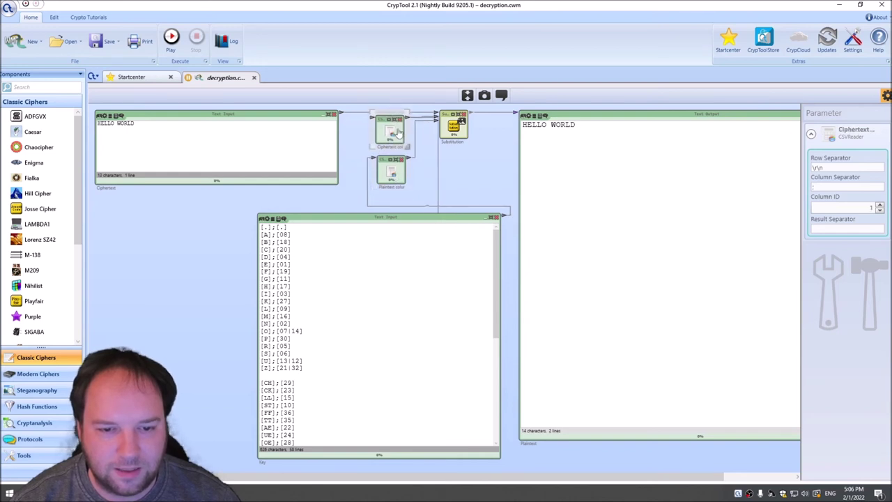
left_click_drag(396, 173, 396, 177)
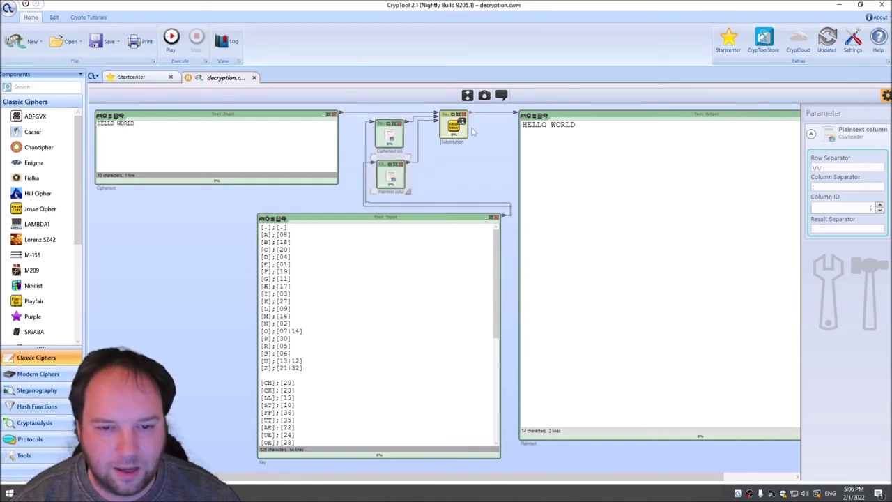
Set the Substitution component's action to Encrypt, run the workspace on the HELLO WORLD input, check the destination alphabet and stop it
left_click(457, 126)
left_click(847, 169)
left_click(831, 179)
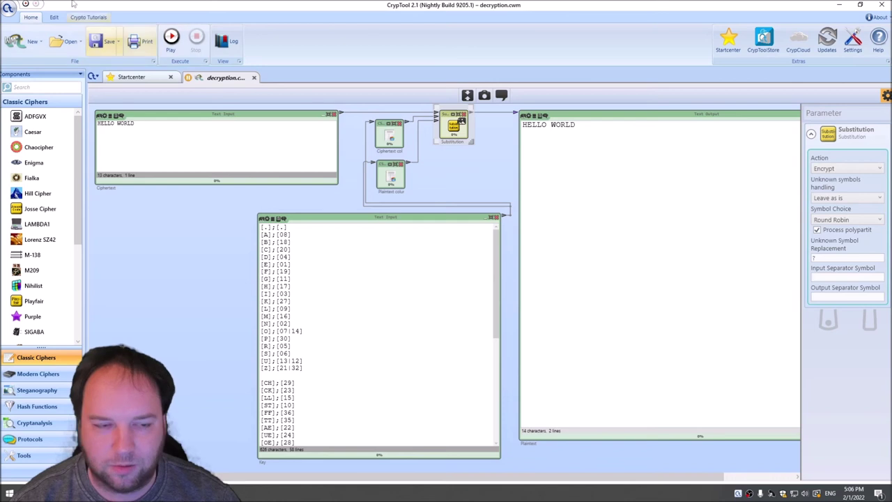
left_click(170, 40)
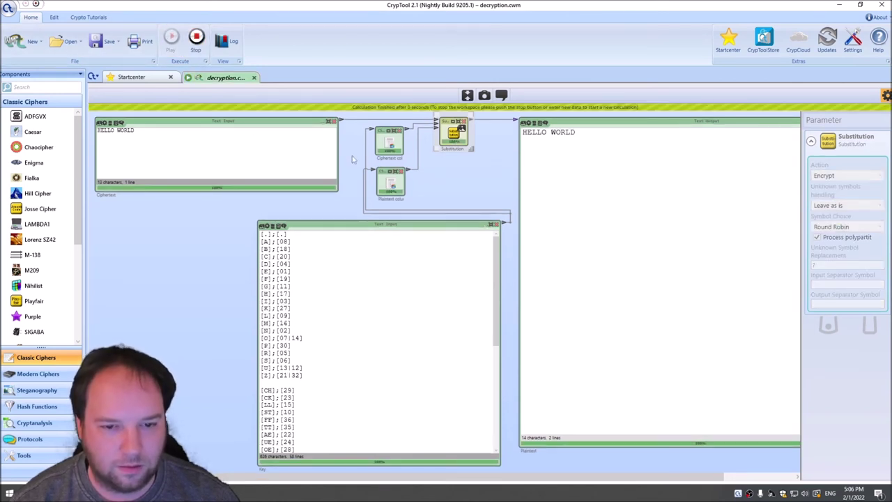
mouse_move(440, 130)
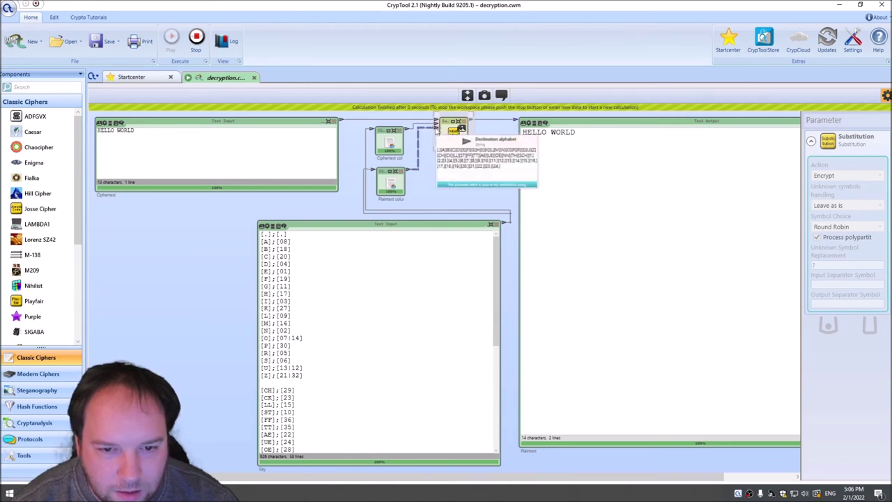
left_click(195, 39)
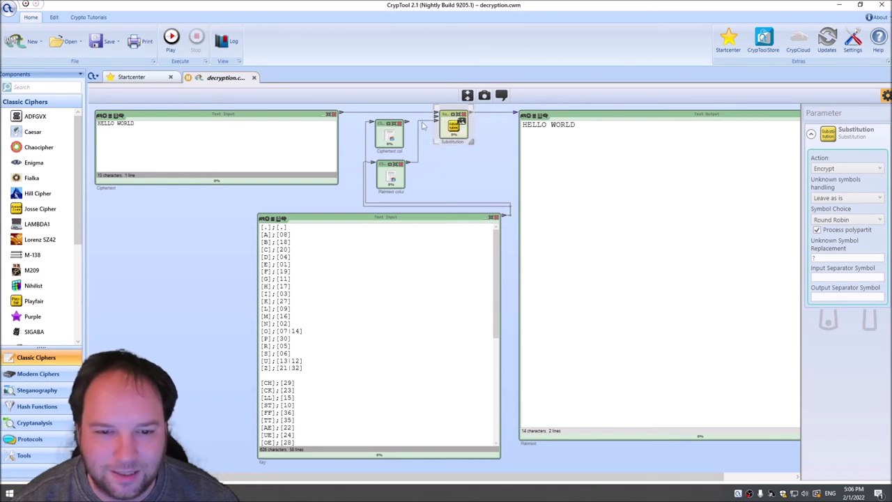
Reconnect the Ciphertext column to the Substitution's third input and the Plaintext column to its second, run the workspace and stop it
left_click(407, 124)
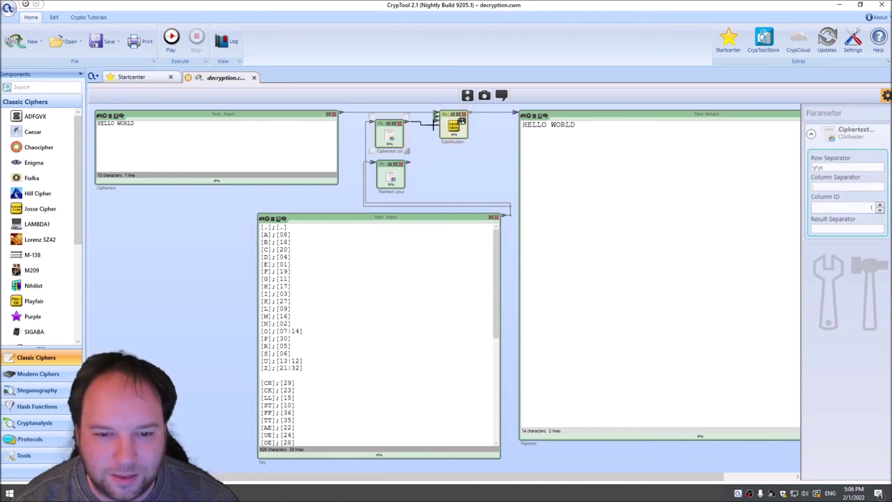
left_click_drag(409, 163, 433, 123)
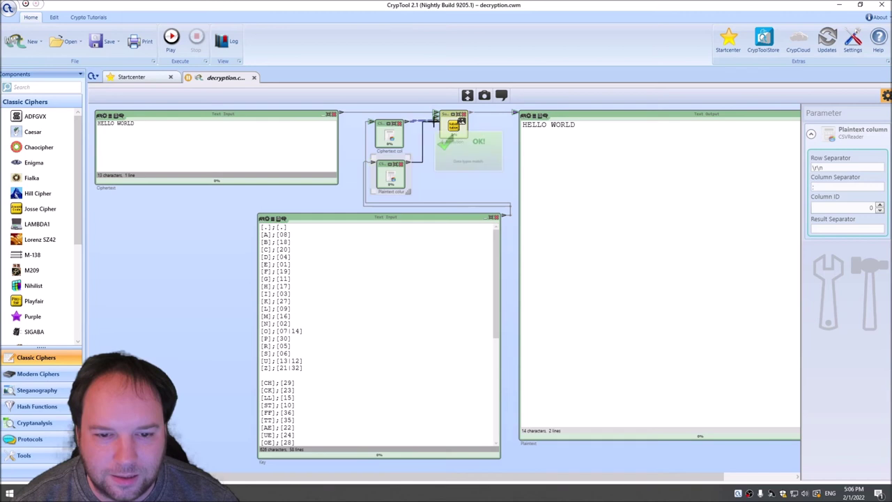
left_click(171, 38)
left_click(464, 139)
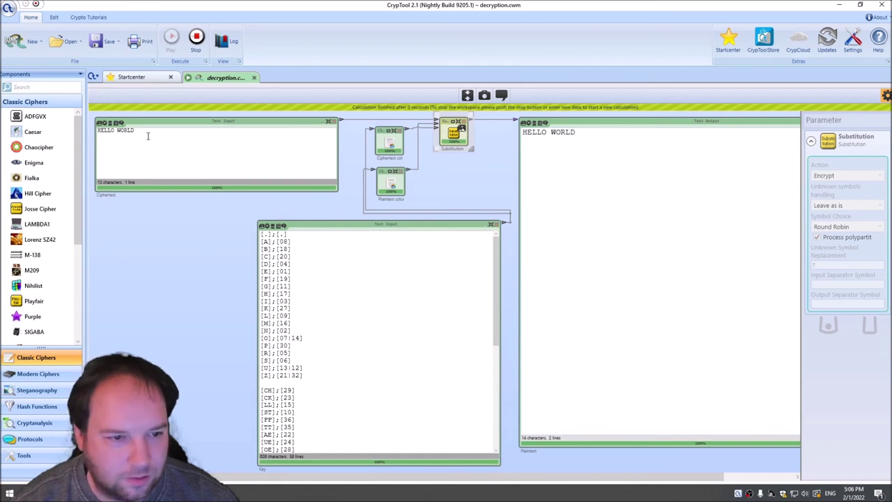
mouse_move(436, 123)
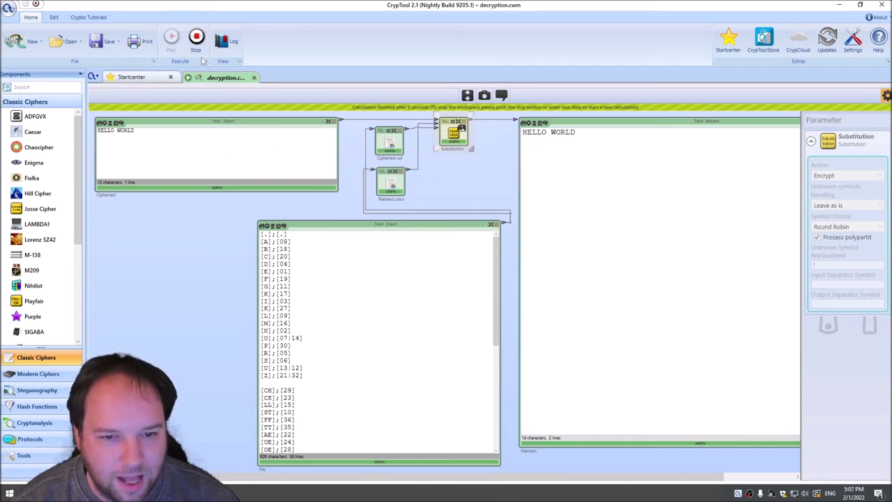
key("shift+F5")
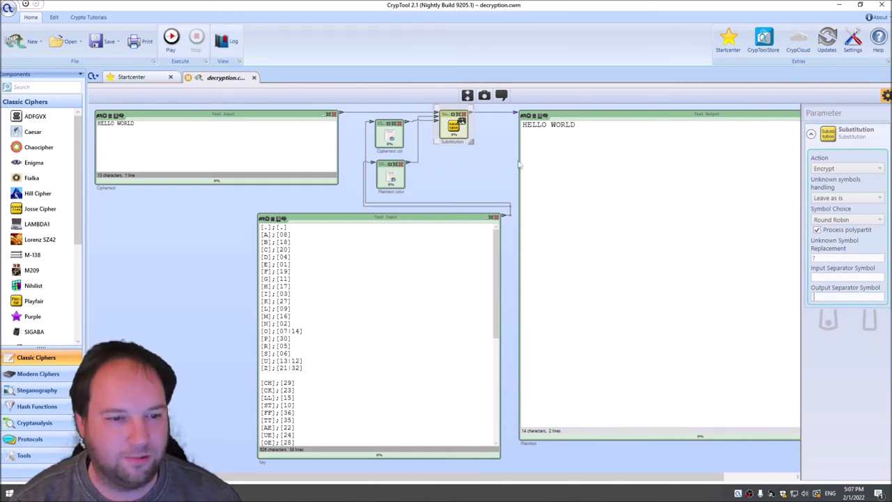
Remove the extra trailing characters after HELLO WORLD in the input text and run the workspace
left_click(98, 126)
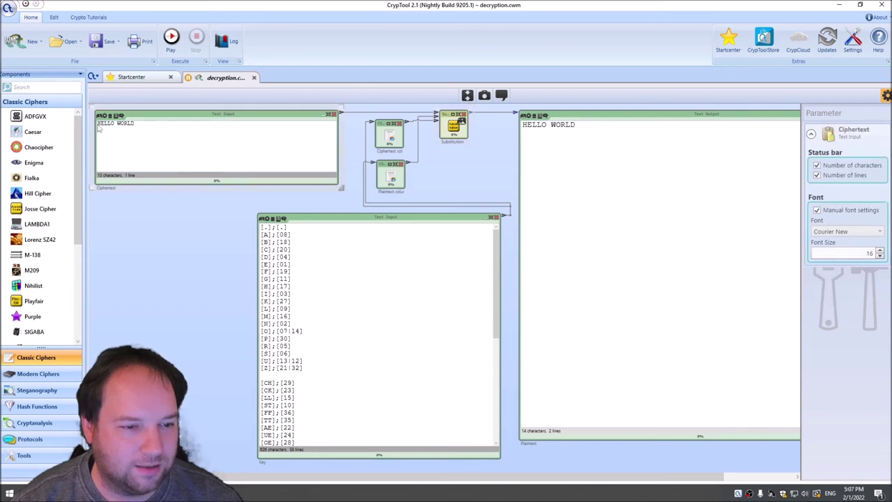
left_click_drag(99, 124, 136, 124)
left_click(143, 152)
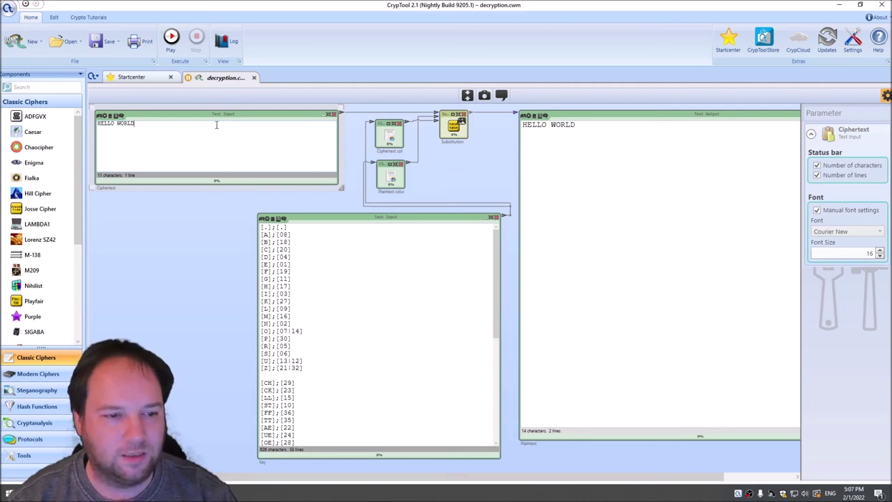
left_click(170, 37)
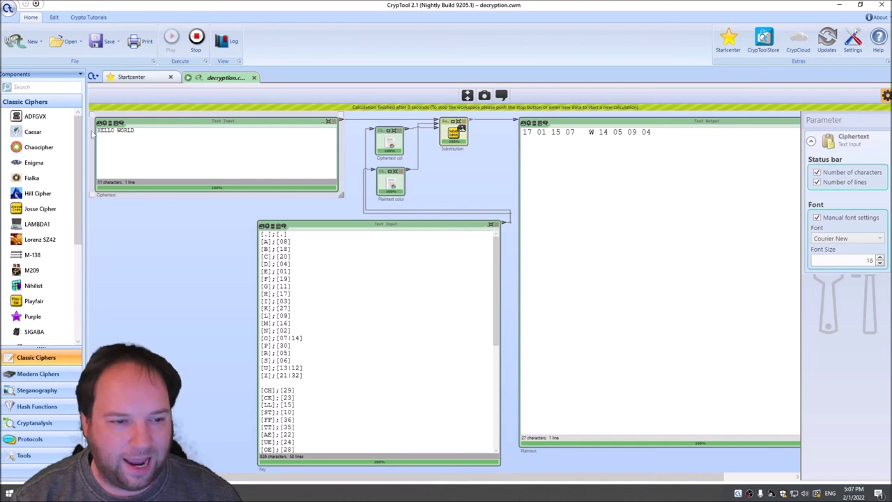
Compare the LL in HELLO with the [LL];[15] key entry and the encrypted output, including the W
left_click_drag(105, 131, 111, 131)
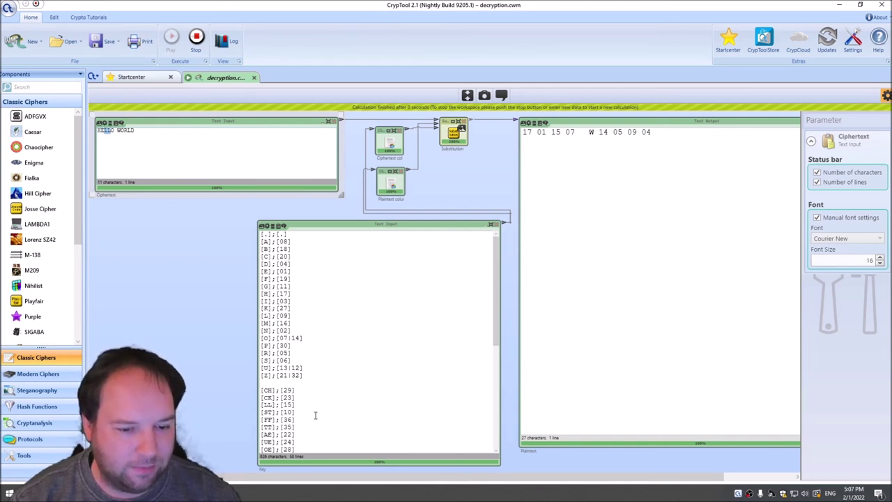
left_click_drag(262, 405, 303, 407)
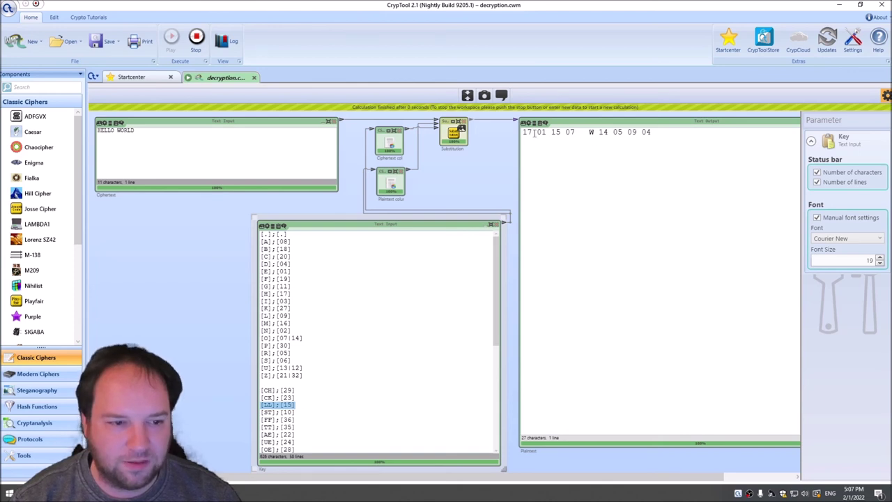
left_click(592, 131)
Replace the W in the input text with VV and extend the key's U entry to [U|V];[13|12]
left_click(117, 129)
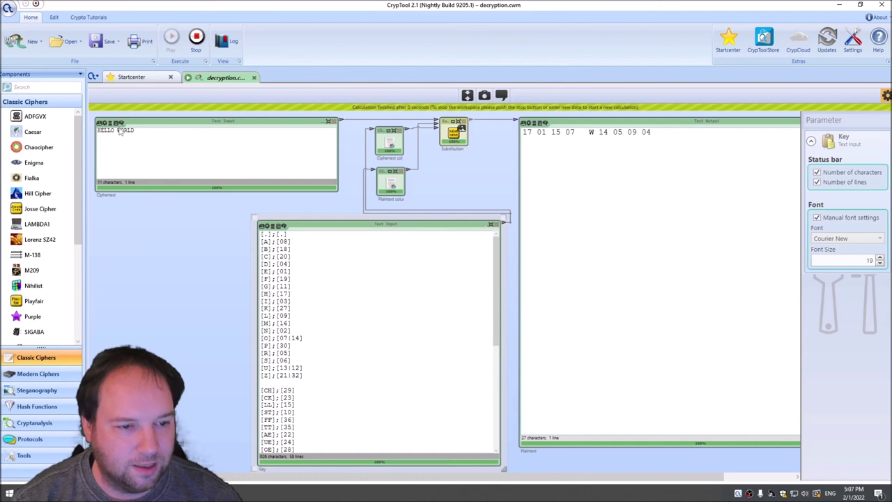
type("V")
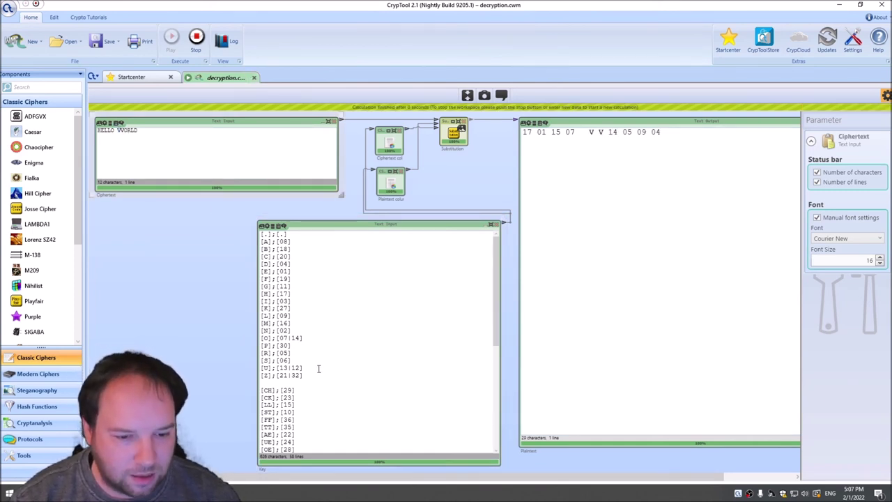
left_click(265, 367)
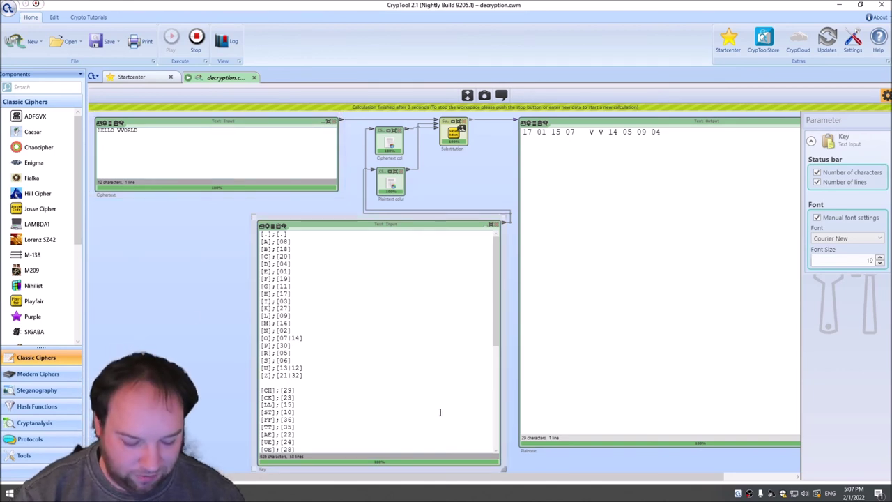
type("|V")
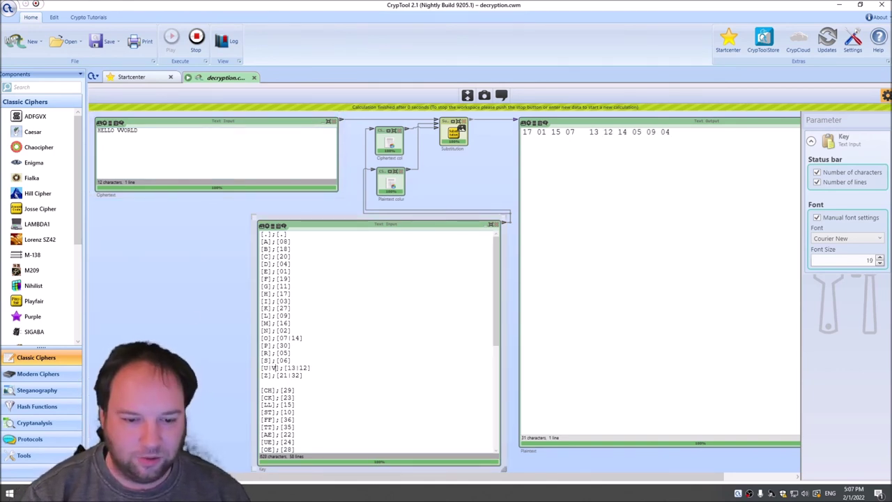
Compare the key's [U|V];[13|12] entry with the code groups that encrypt VV in the output
left_click_drag(264, 368, 276, 367)
left_click(272, 366)
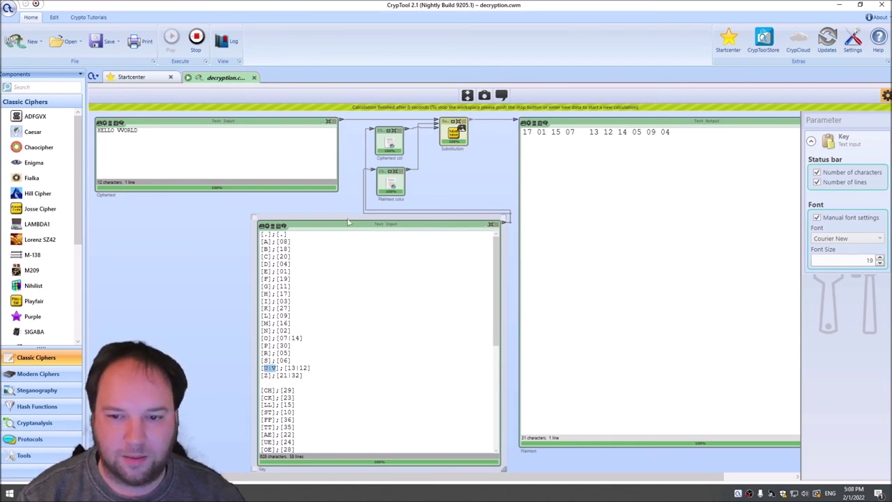
left_click_drag(285, 369, 310, 369)
left_click_drag(590, 132, 617, 132)
double_click(593, 133)
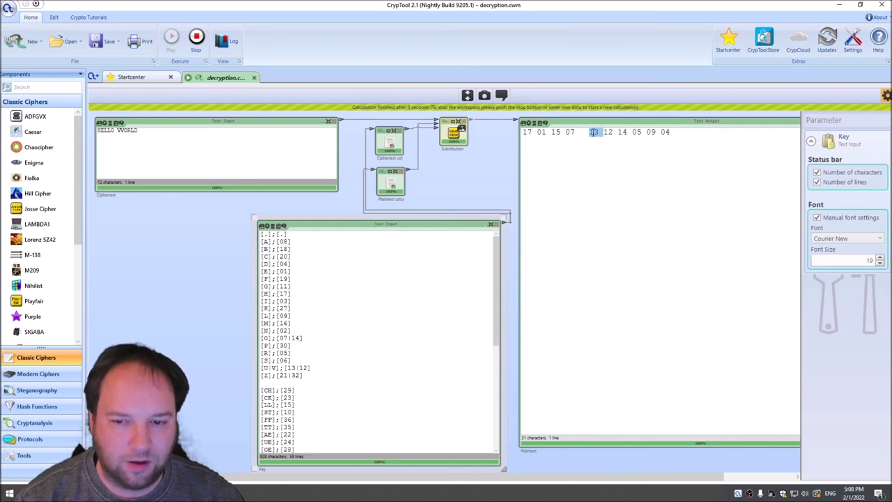
double_click(608, 133)
Append "THIS IS A TEST OF THE CIPHER FROM THE BOOK" to the input text after HELLO VVORLD
left_click(183, 146)
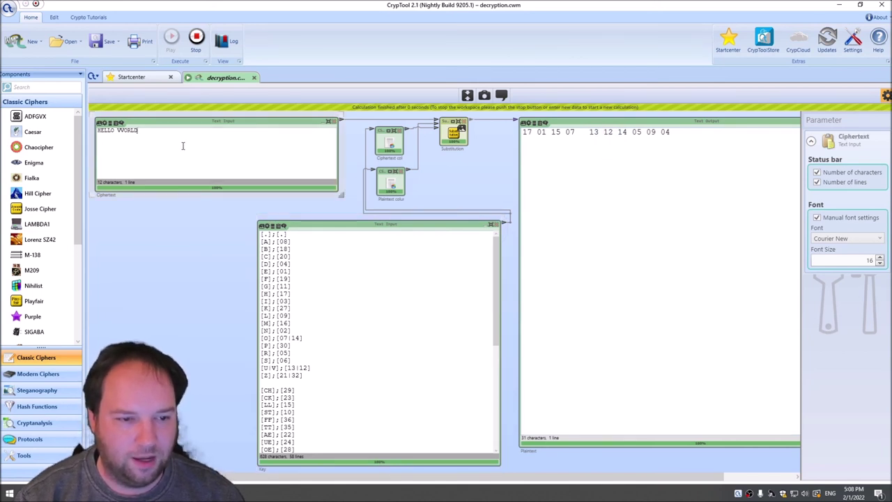
type("THIS IS A T")
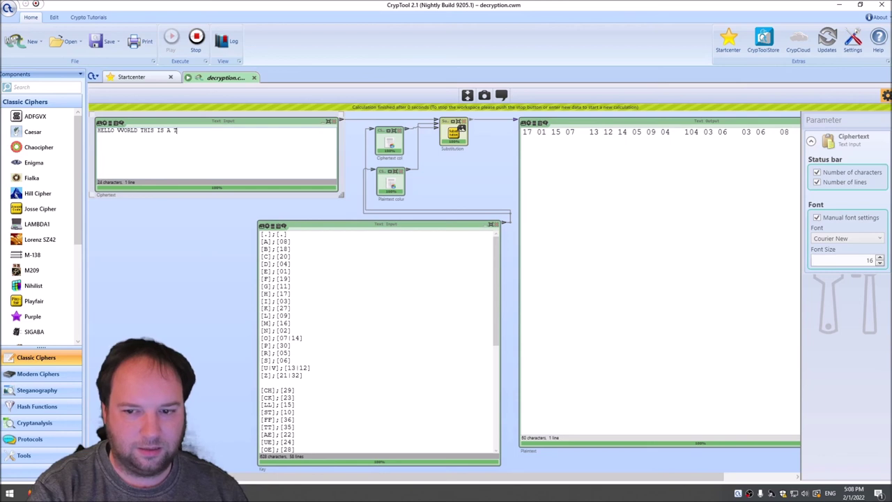
type("EST OF THE CI")
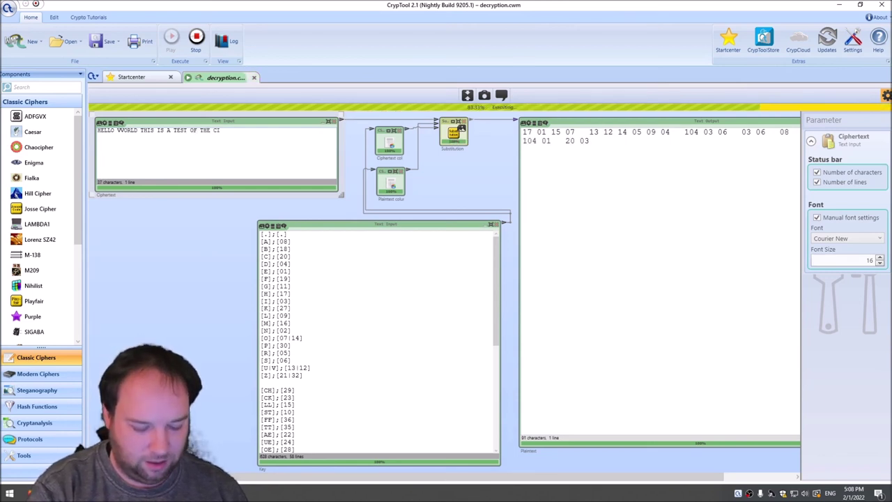
type("PHER FROM THE BOOK")
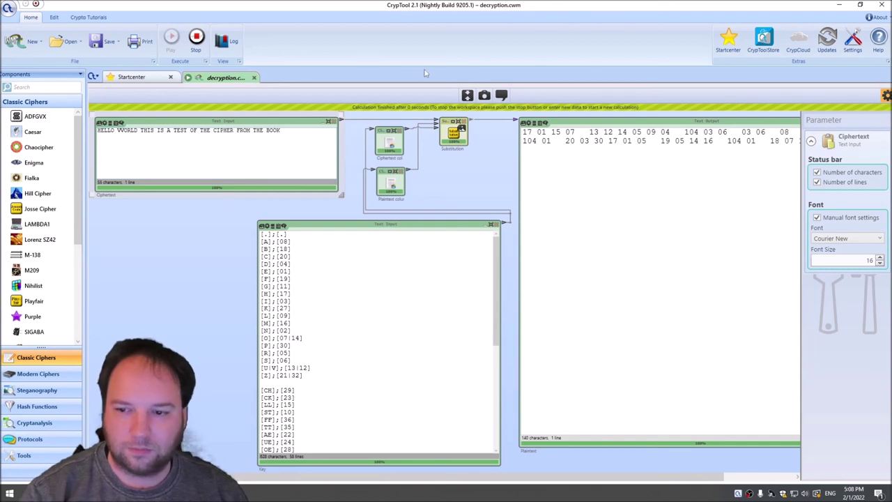
Hide the component parameters to free up the full width of the workspace
left_click(886, 96)
triple_click(852, 147)
left_click(794, 250)
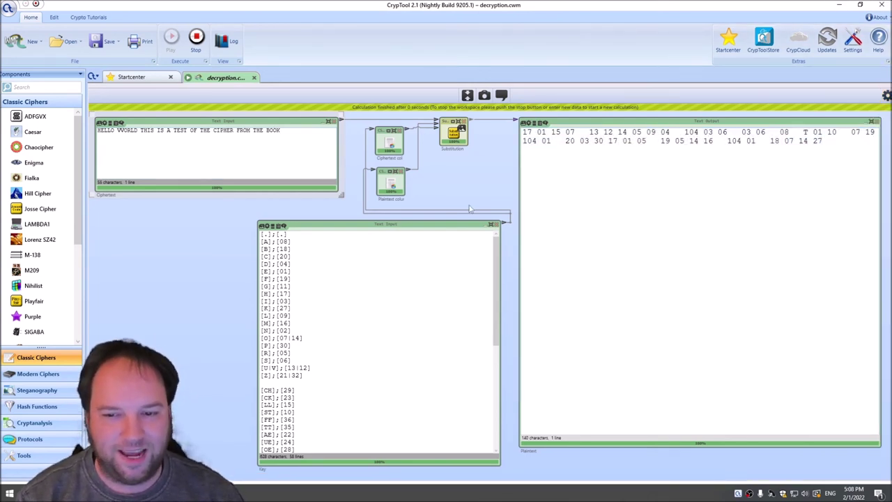
Examine the complete encrypted message in the text output
left_click_drag(524, 132, 477, 128)
left_click(808, 168)
left_click(550, 176)
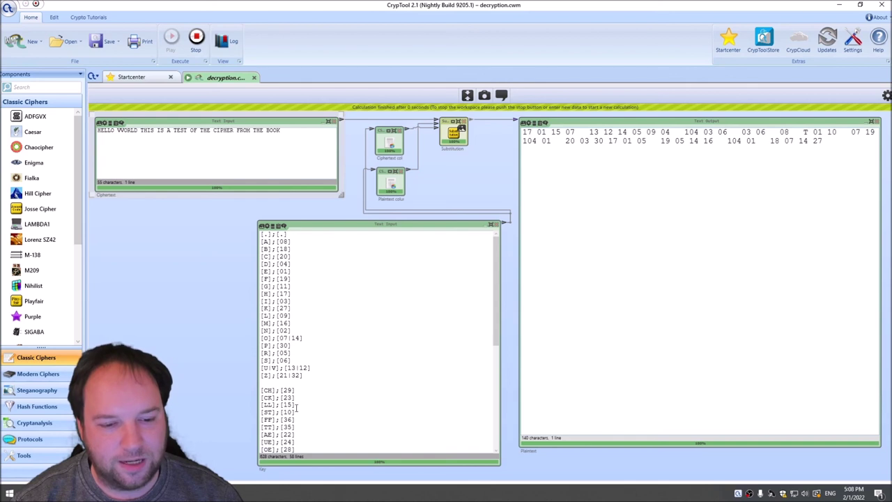
left_click_drag(831, 142, 478, 135)
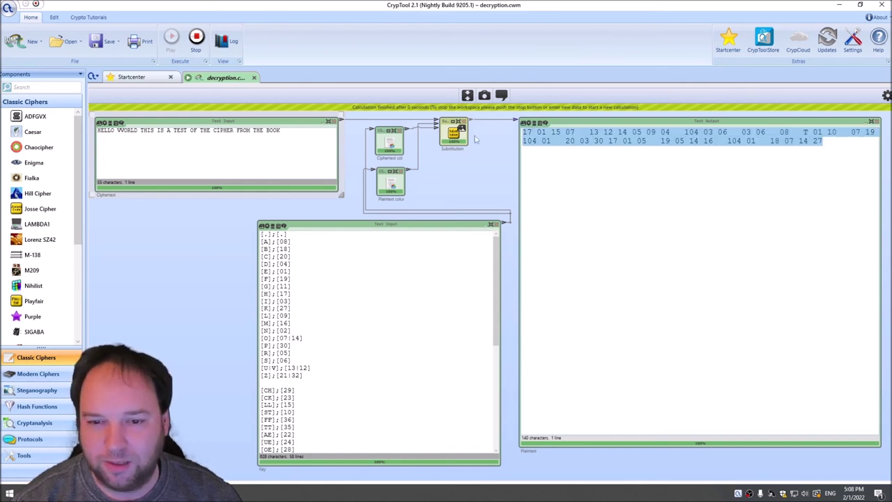
left_click(444, 190)
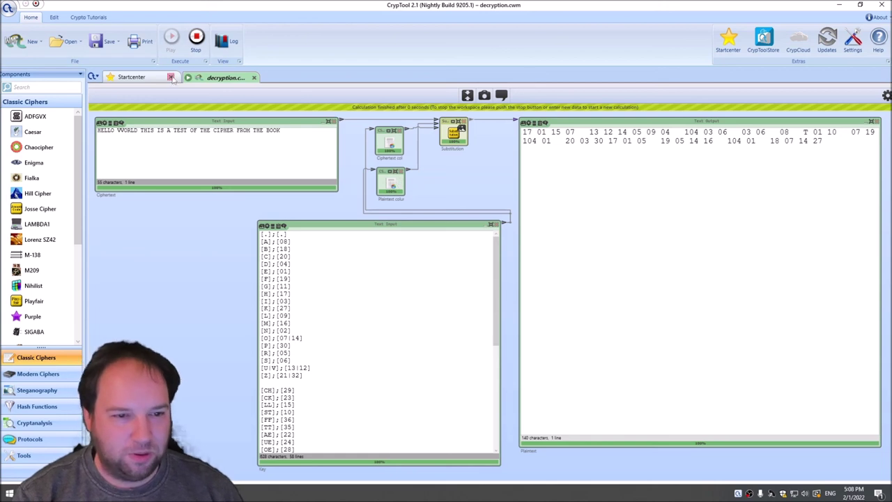
Stop the running workspace
left_click(196, 39)
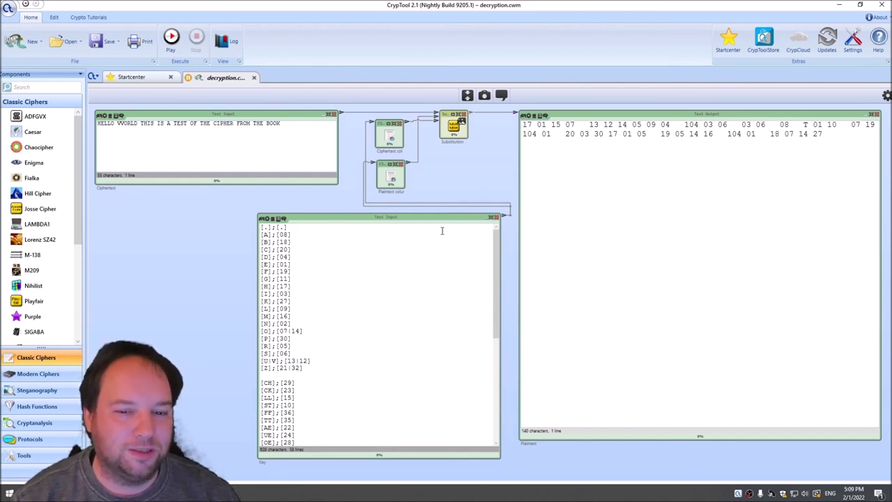
left_click(420, 222)
left_click(457, 191)
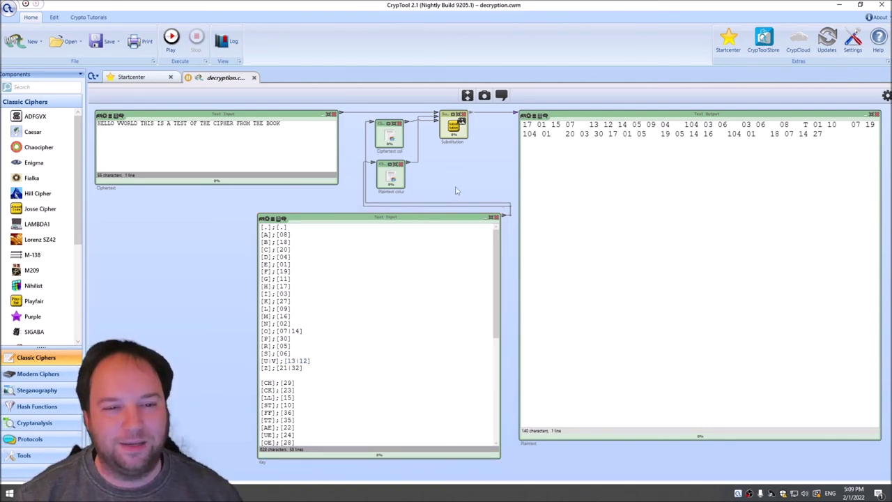